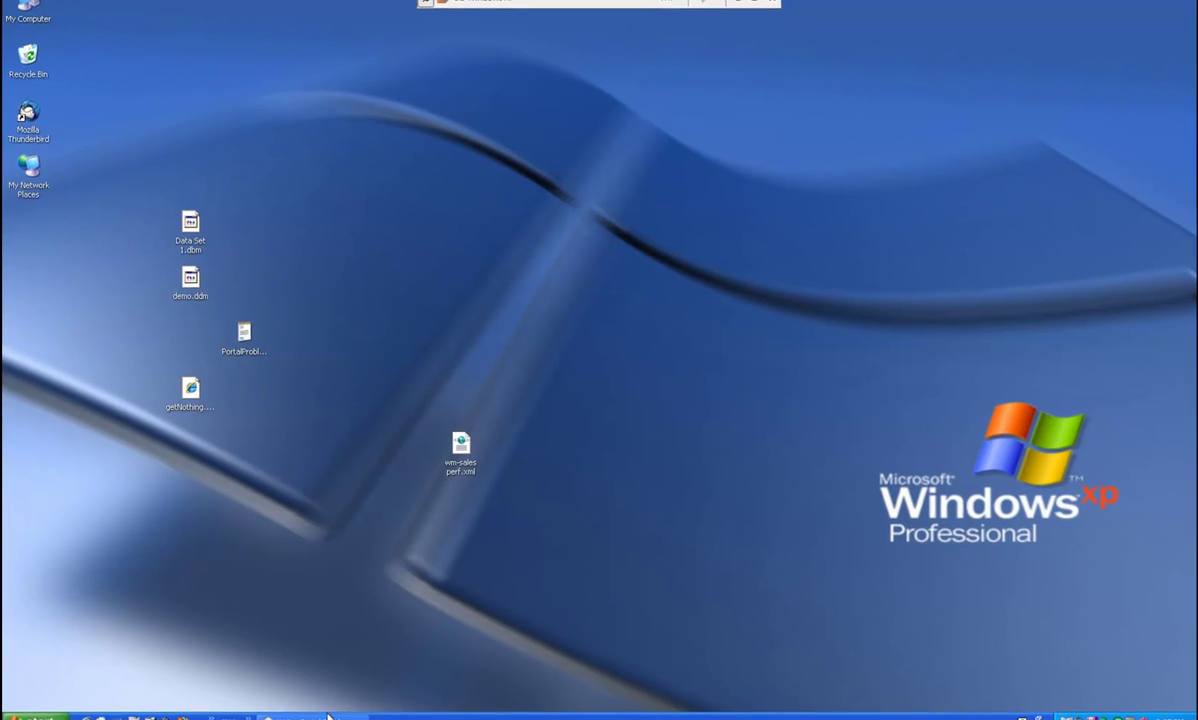
# - Switch to the Portal Problem e-mail and look up its phrase "contract type code" in InfoSphere Business Glossary
pyautogui.hotkey('alt', 'Tab')
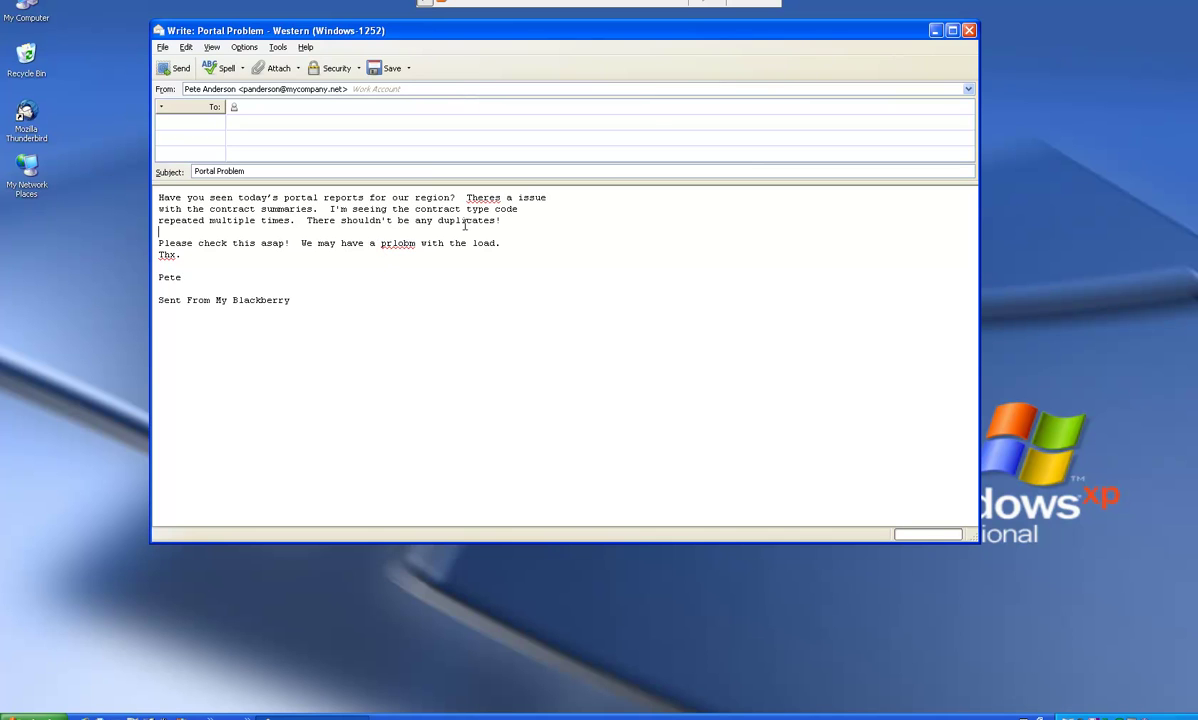
pyautogui.moveTo(418, 209); pyautogui.dragTo(530, 215)
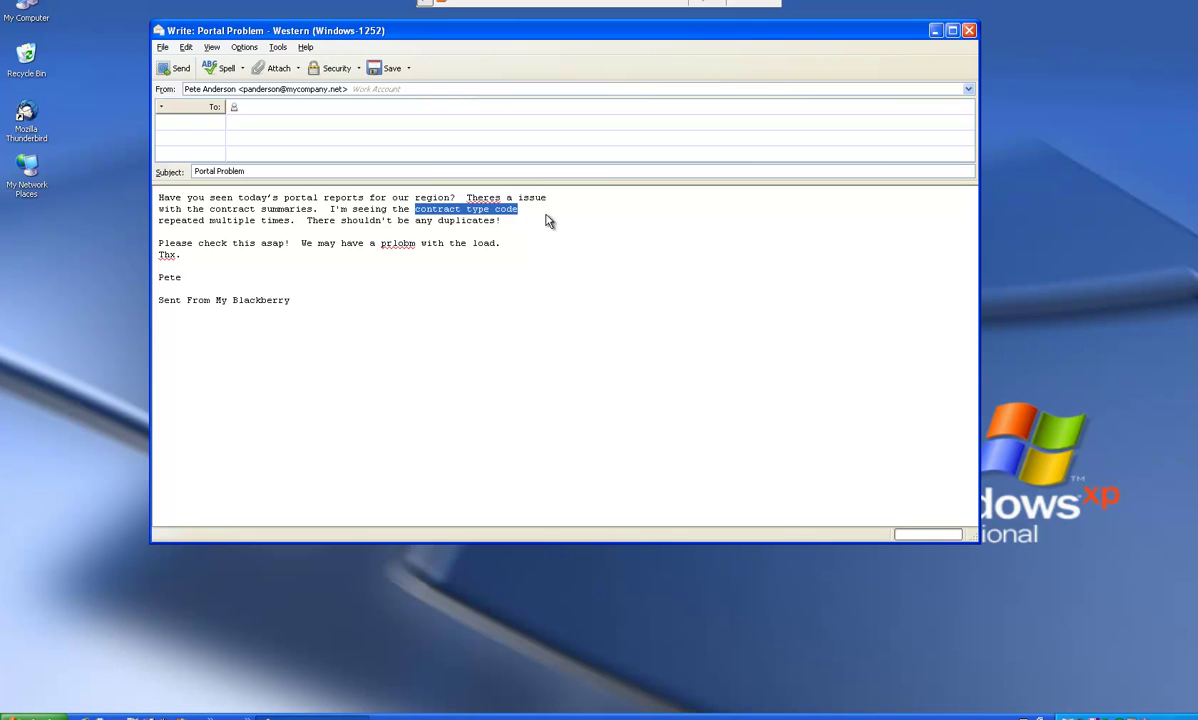
pyautogui.hotkey('ctrl', 'shift')
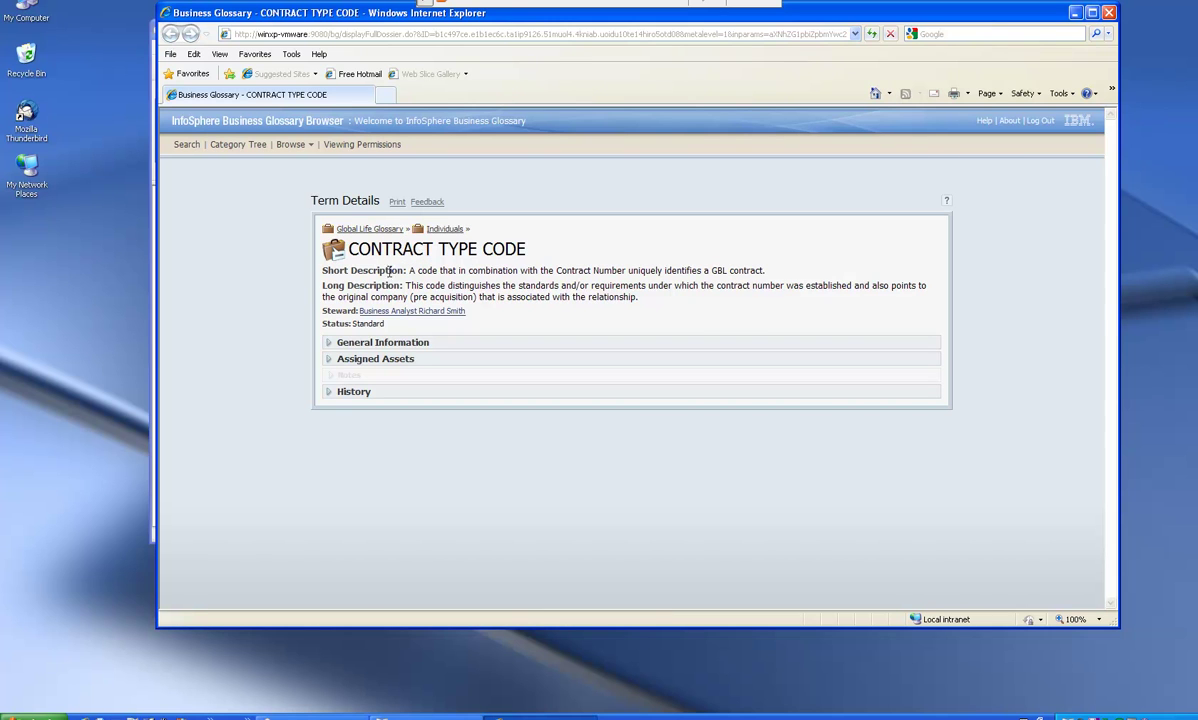
# - Show the CONTRACT TYPE CODE term's general information and check its valid values listing through the REST method link
pyautogui.click(329, 345)
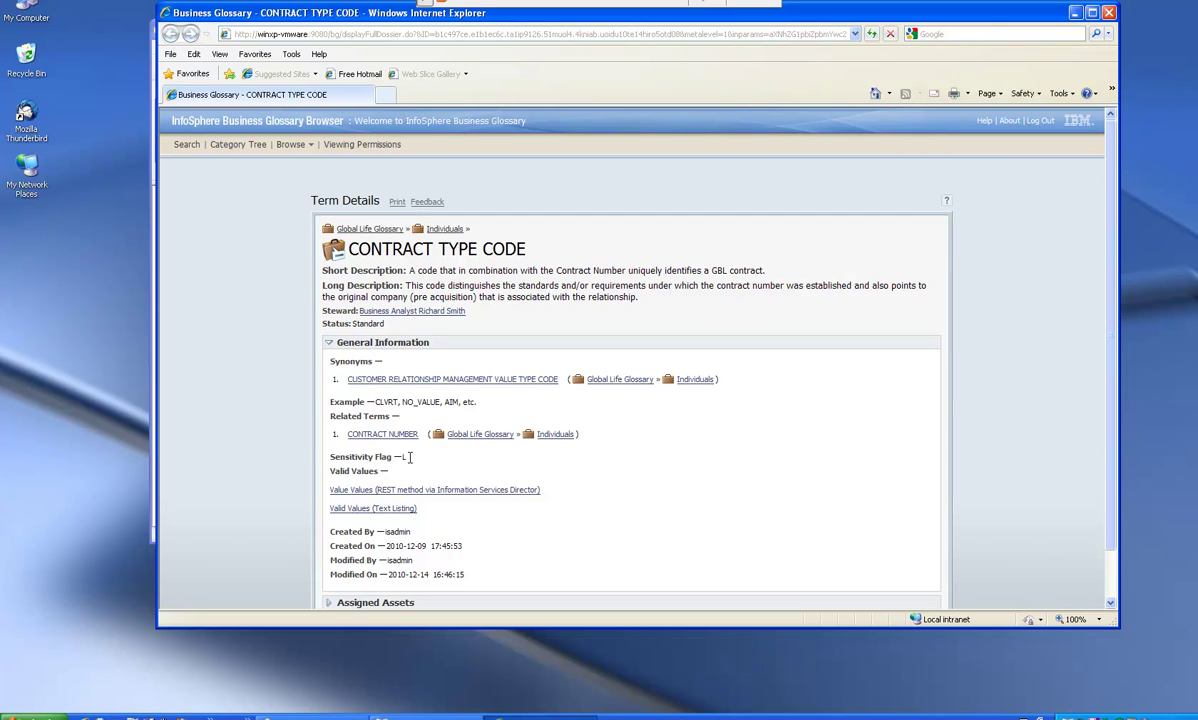
pyautogui.click(351, 497)
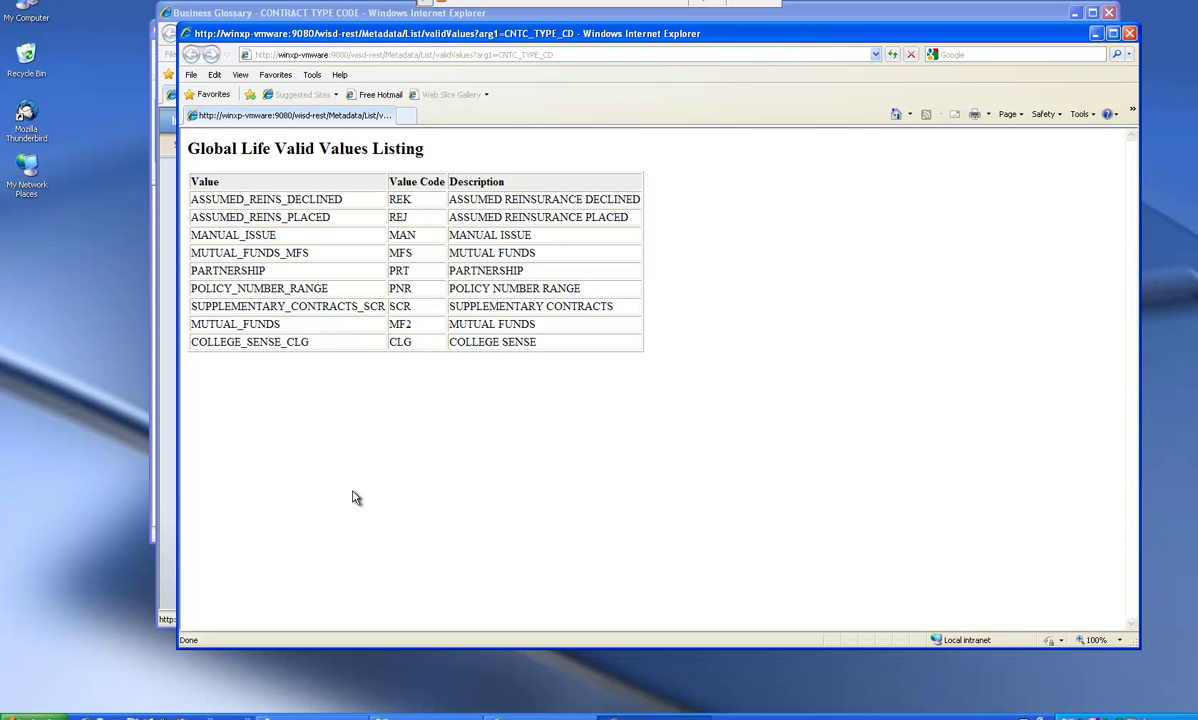
pyautogui.click(1128, 34)
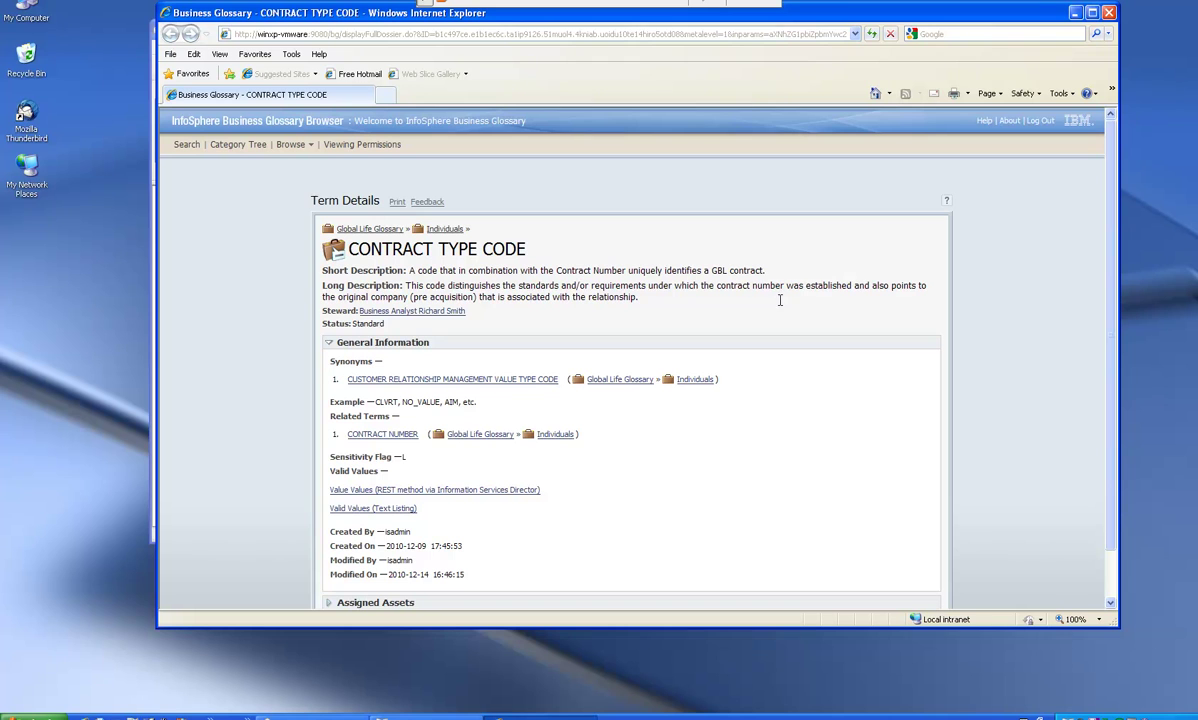
# - View the assets assigned to the CONTRACT TYPE CODE term, leaving General Information and Assigned Assets collapsed
pyautogui.moveTo(1109, 461); pyautogui.dragTo(1110, 513)
pyautogui.click(327, 551)
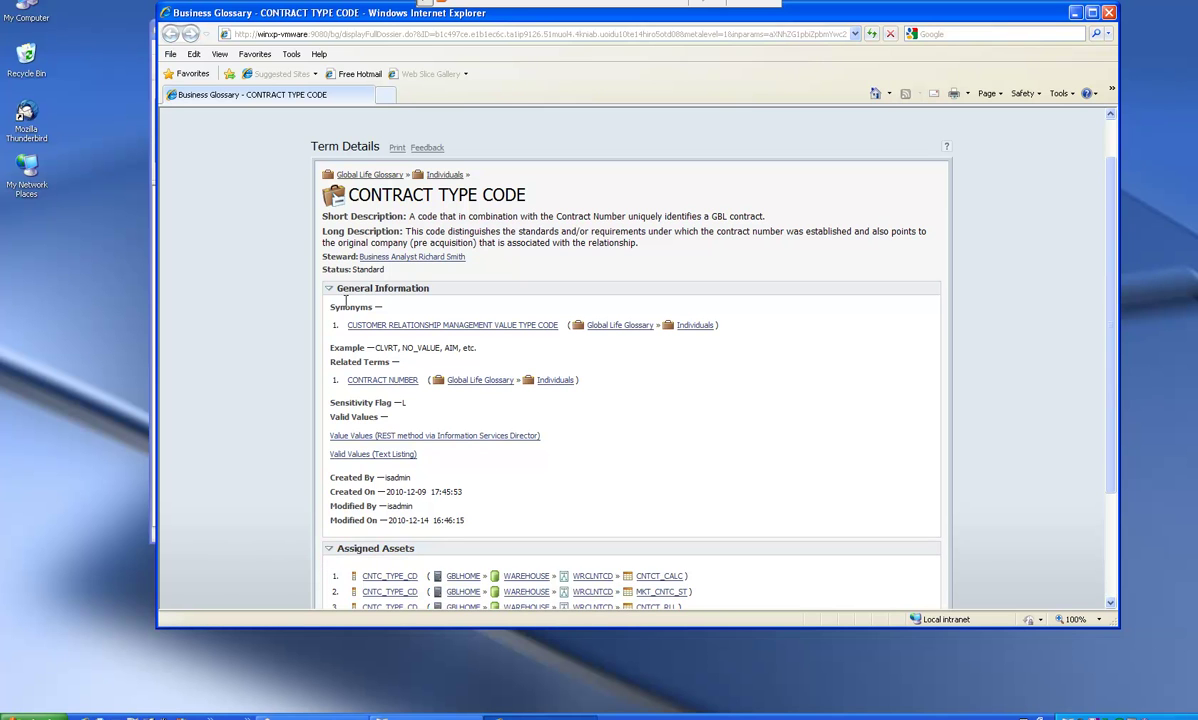
pyautogui.click(329, 288)
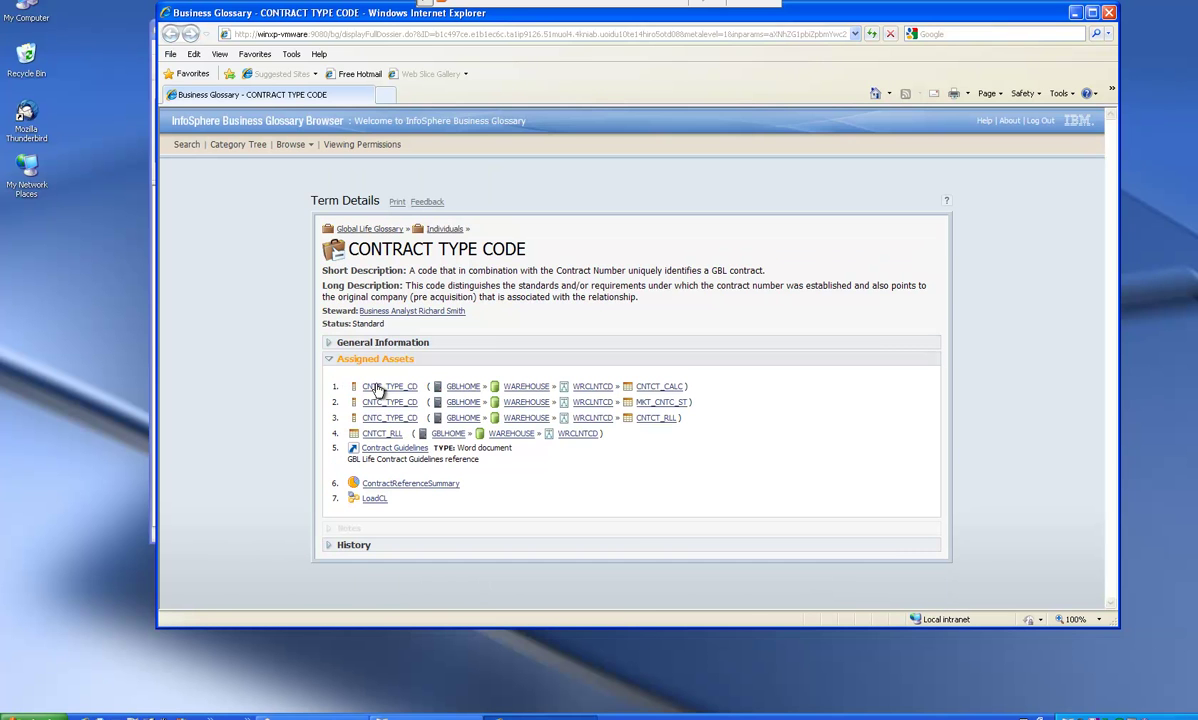
pyautogui.click(330, 362)
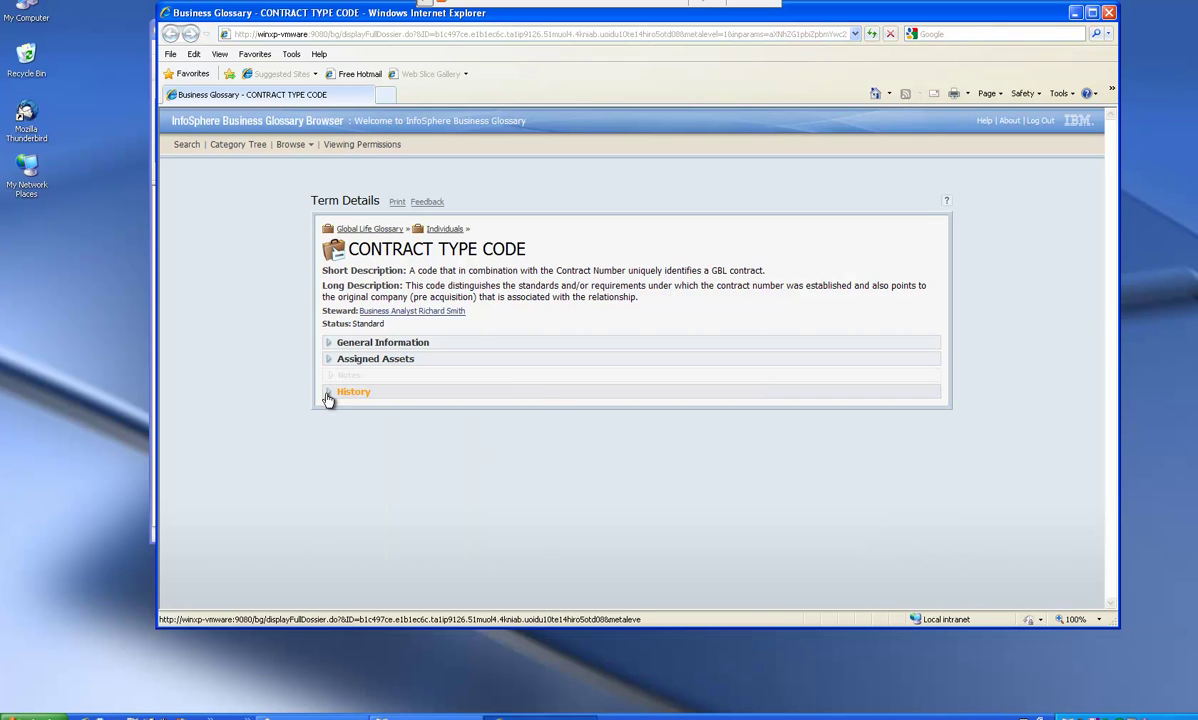
# - Show the term's edit history and add the Example property to the history table
pyautogui.click(329, 393)
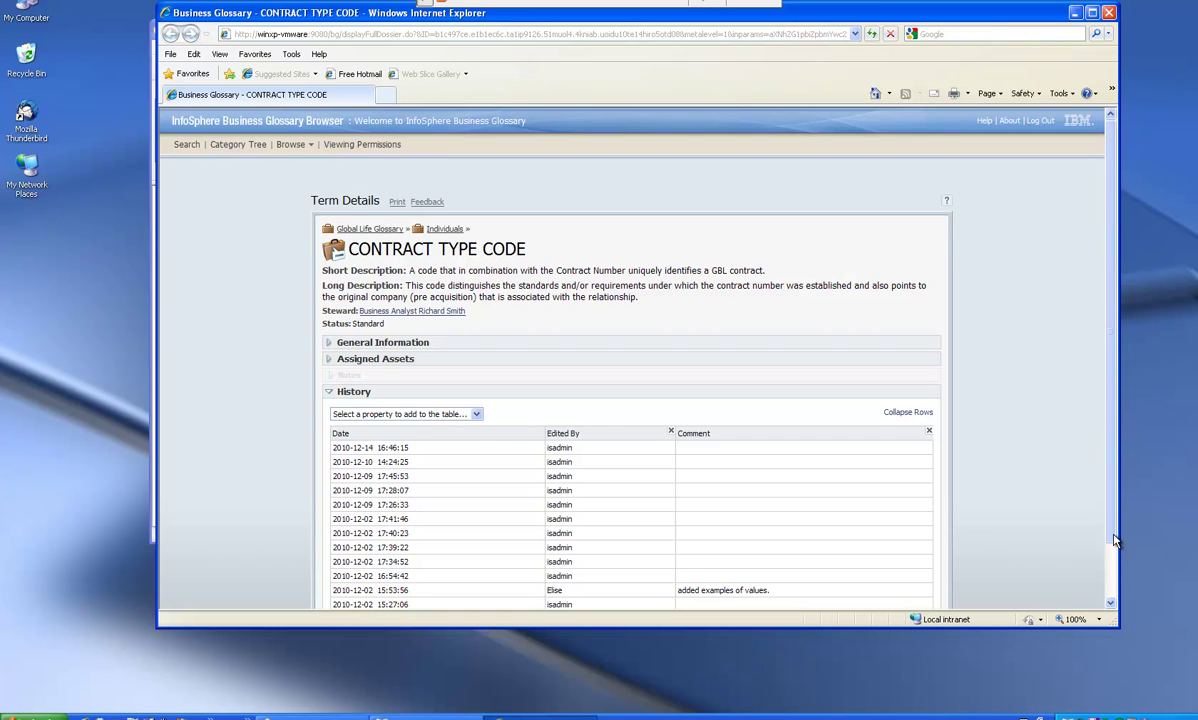
pyautogui.scroll(-1, 1118, 540)
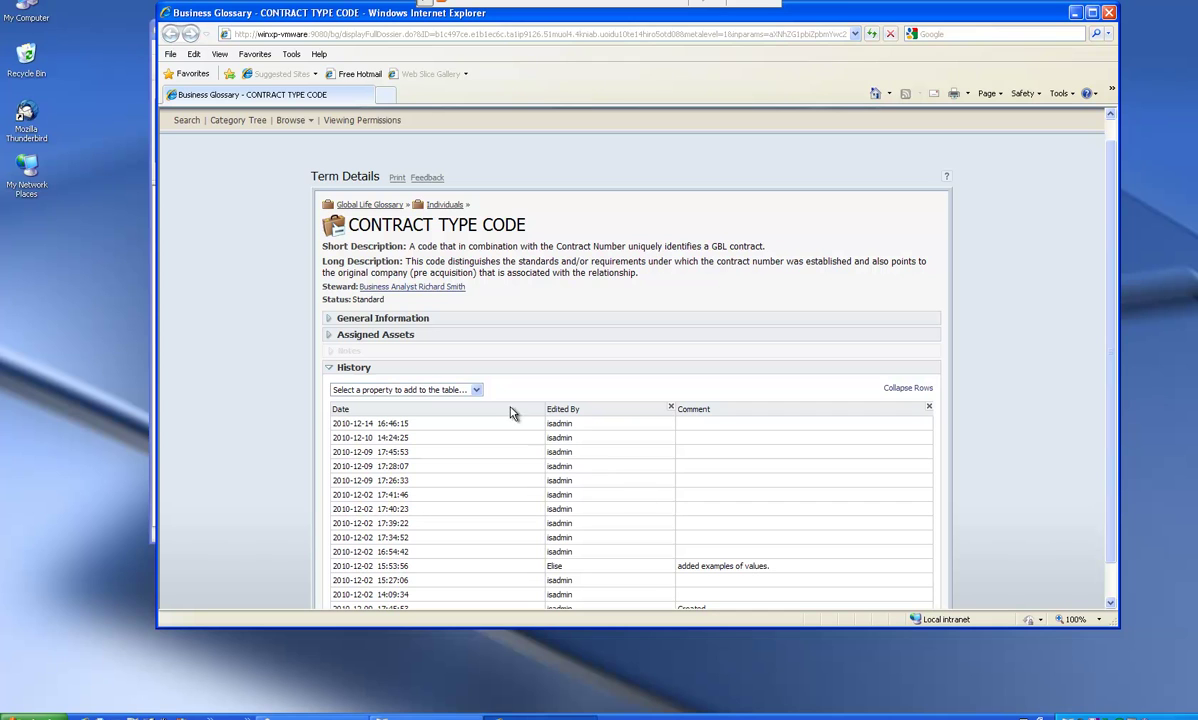
pyautogui.click(477, 391)
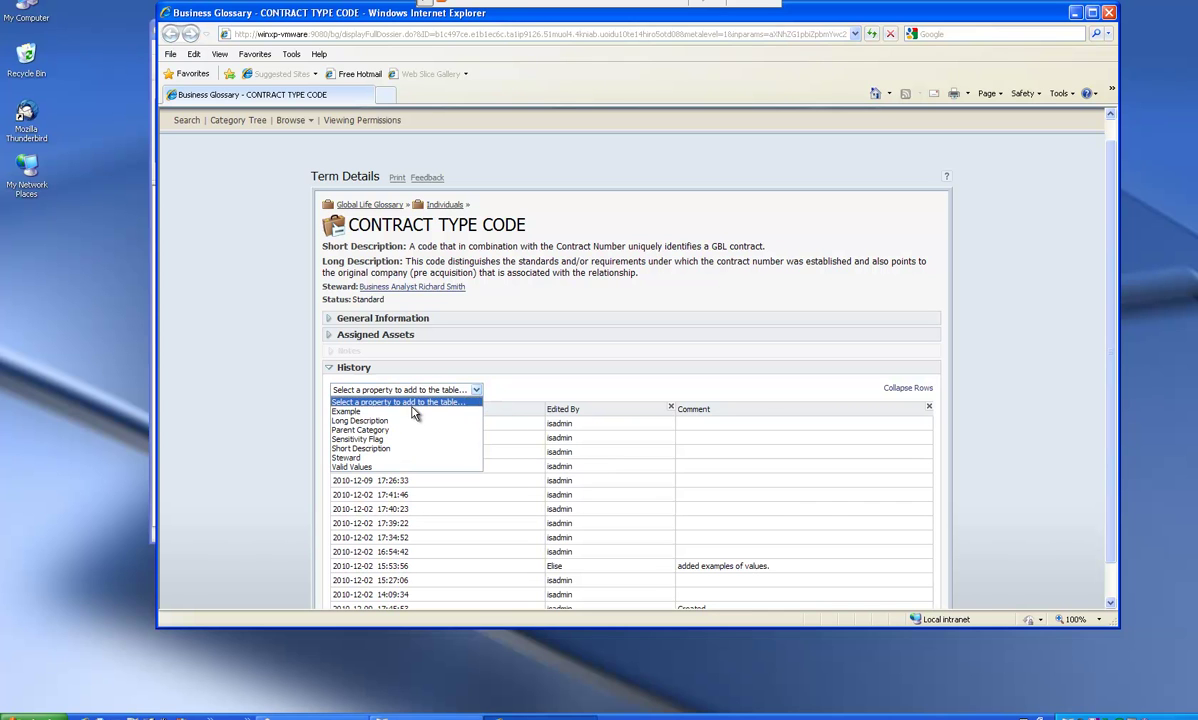
pyautogui.click(360, 411)
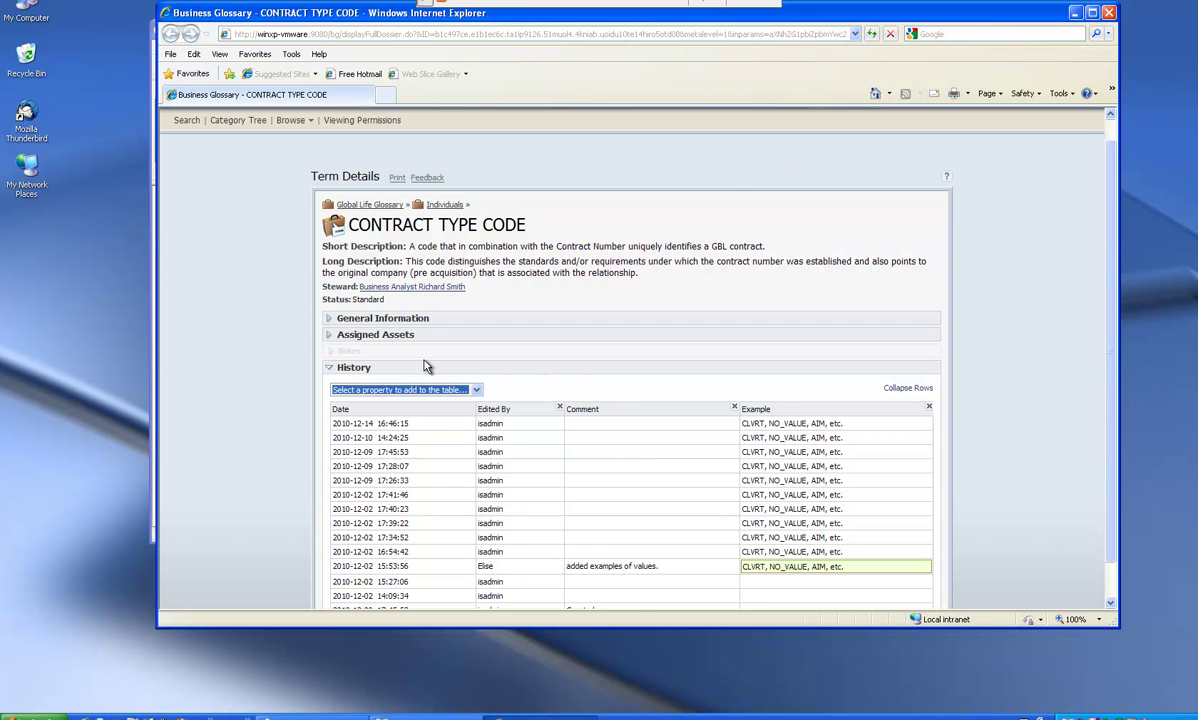
# - View the term steward's details and managed assets, and return to the CONTRACT TYPE CODE term
pyautogui.click(395, 292)
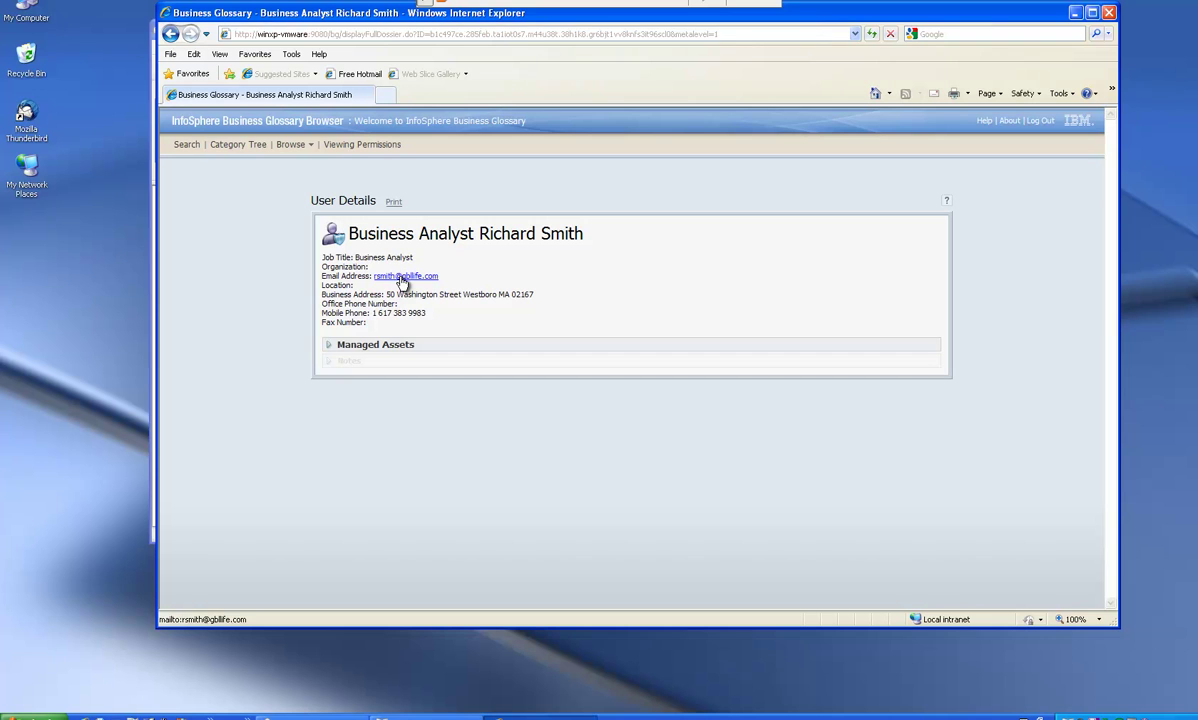
pyautogui.click(330, 347)
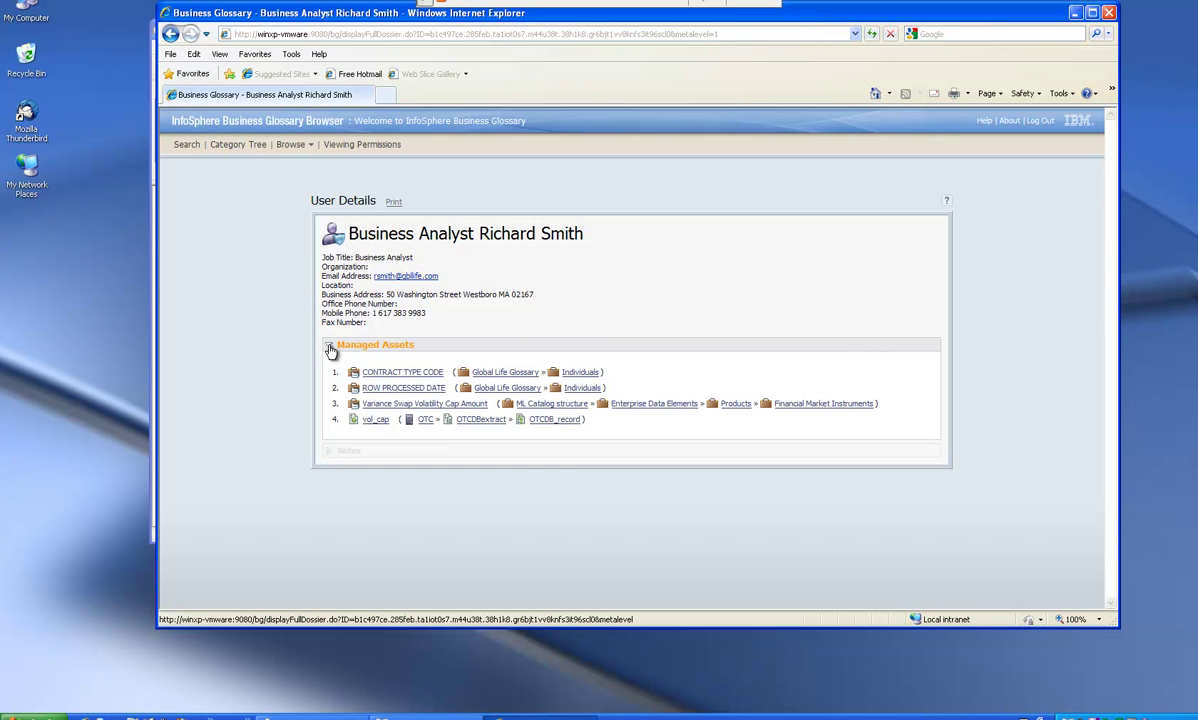
pyautogui.click(330, 347)
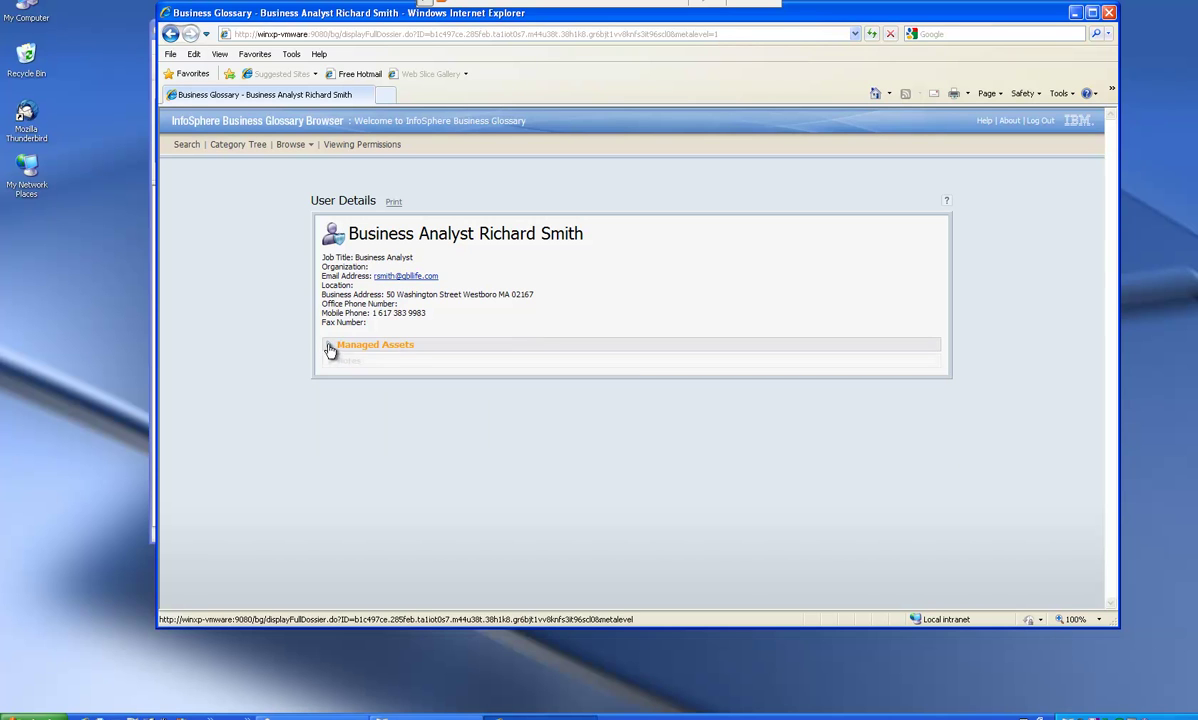
pyautogui.click(169, 36)
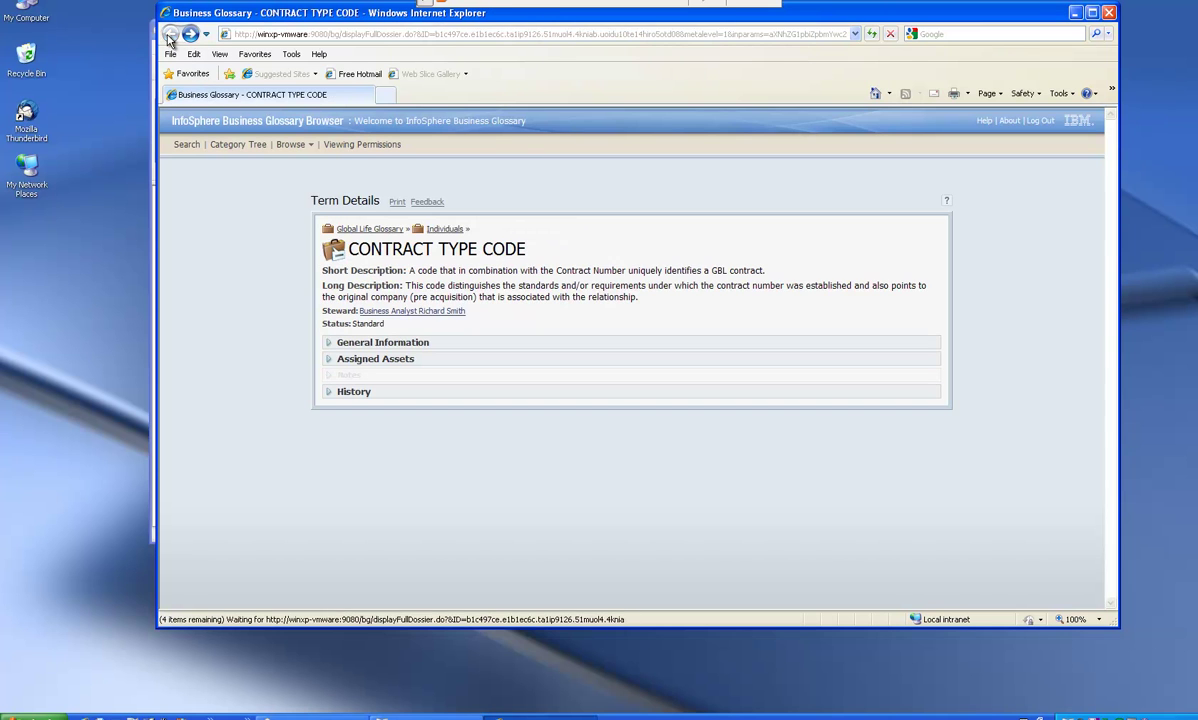
# - Open the Contract Guidelines Word document from the term's assigned assets, view it and close it
pyautogui.click(329, 362)
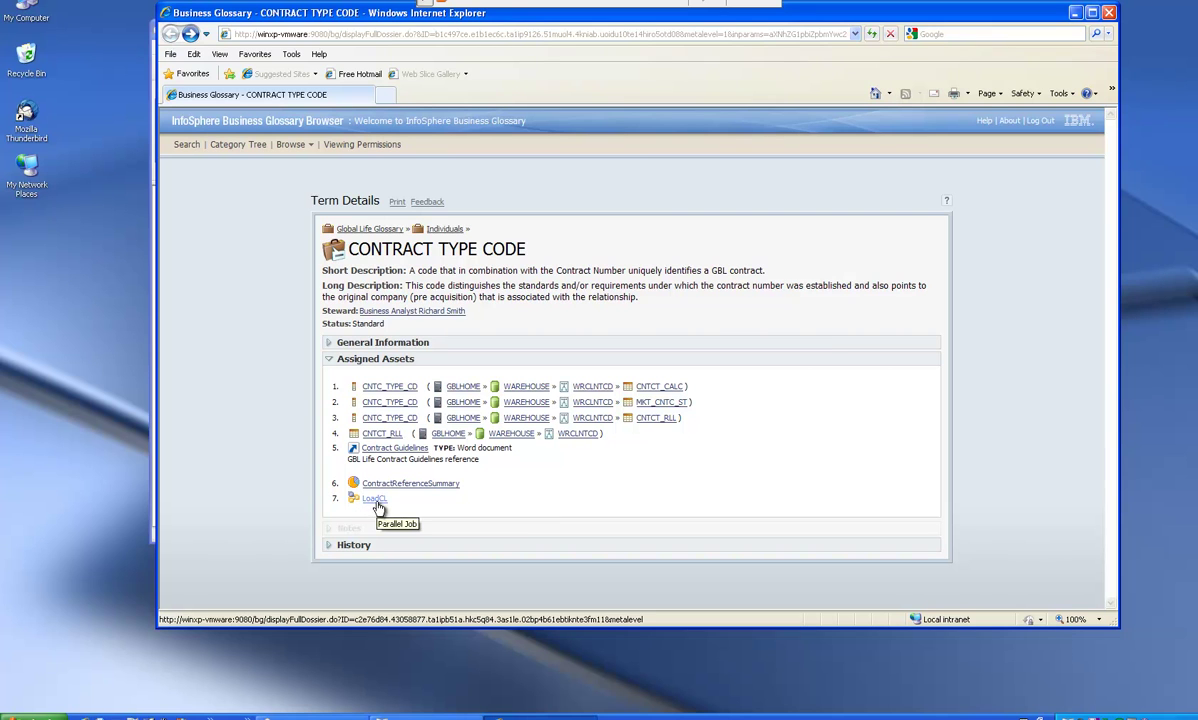
pyautogui.click(395, 449)
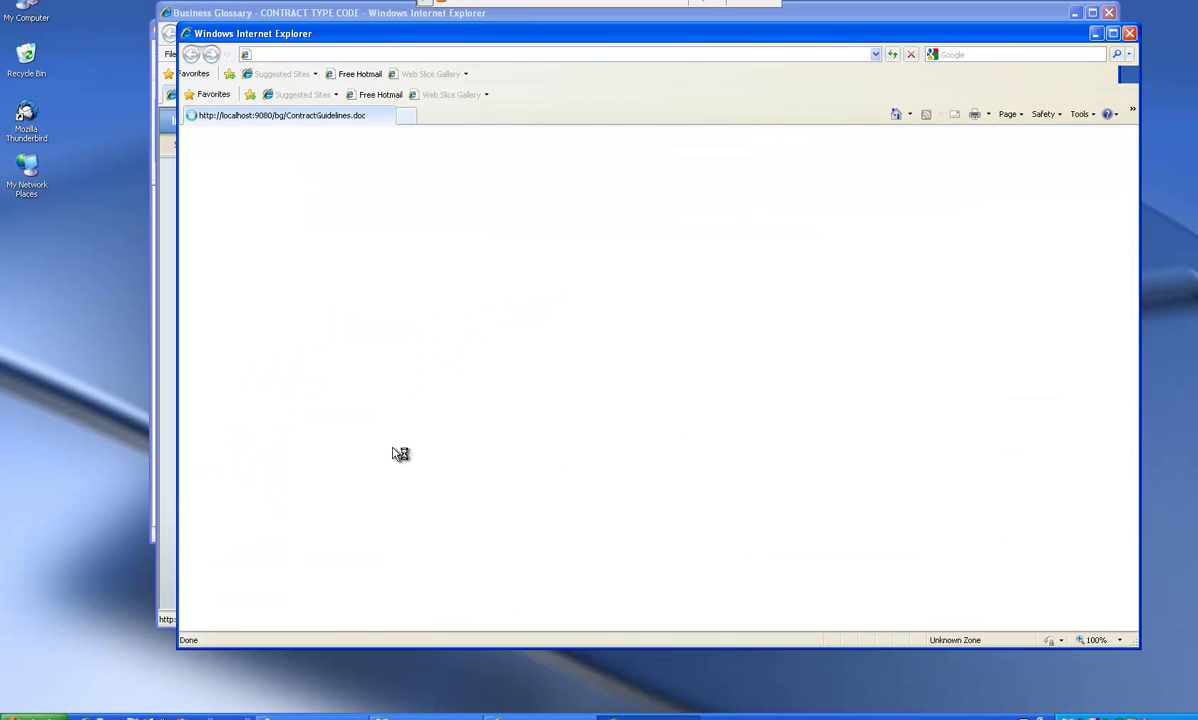
pyautogui.click(570, 433)
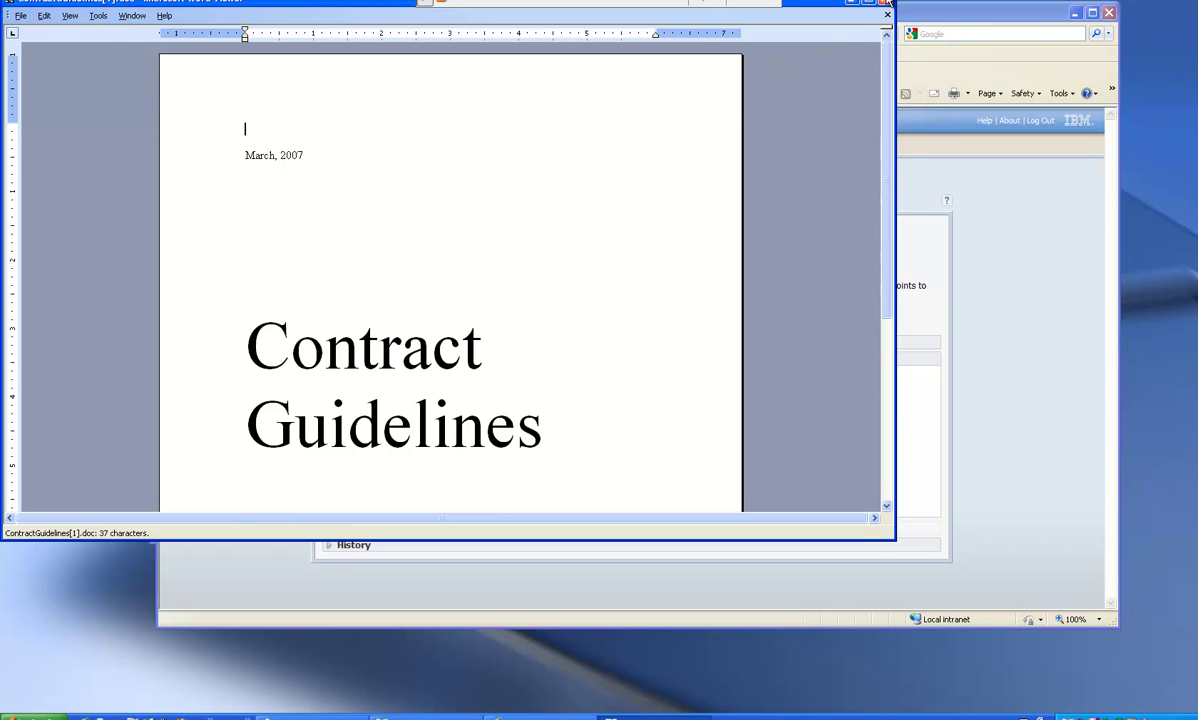
pyautogui.click(886, 3)
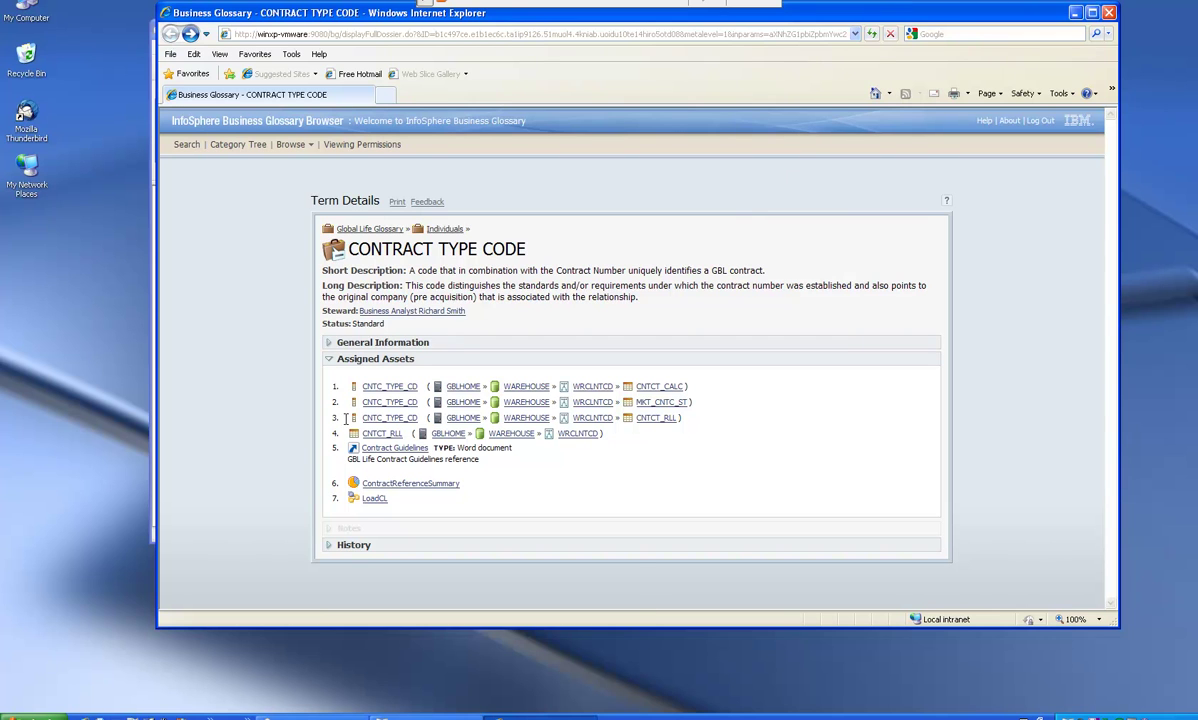
# - Open the details of the assigned CNTCT_RLL database table and show its general information with the column list
pyautogui.click(659, 424)
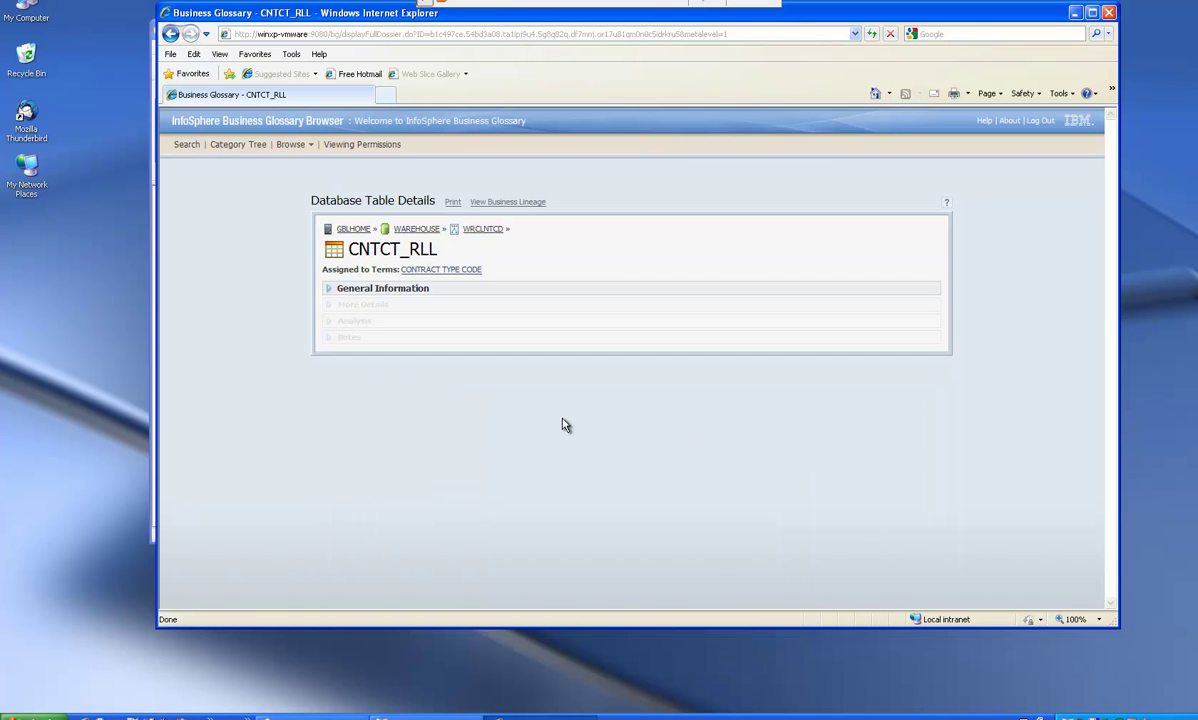
pyautogui.click(328, 290)
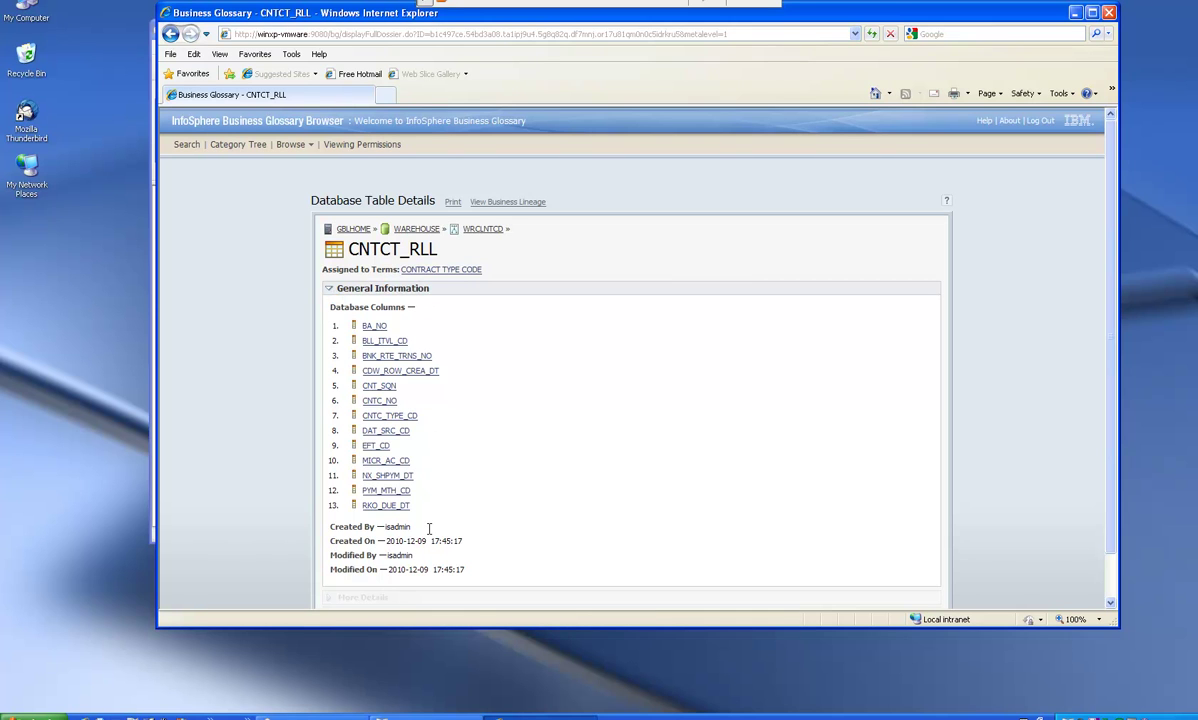
# - View the business lineage of CNTCT_RLL and examine the enlarged diagram back to the OTCDB_record source
pyautogui.click(492, 201)
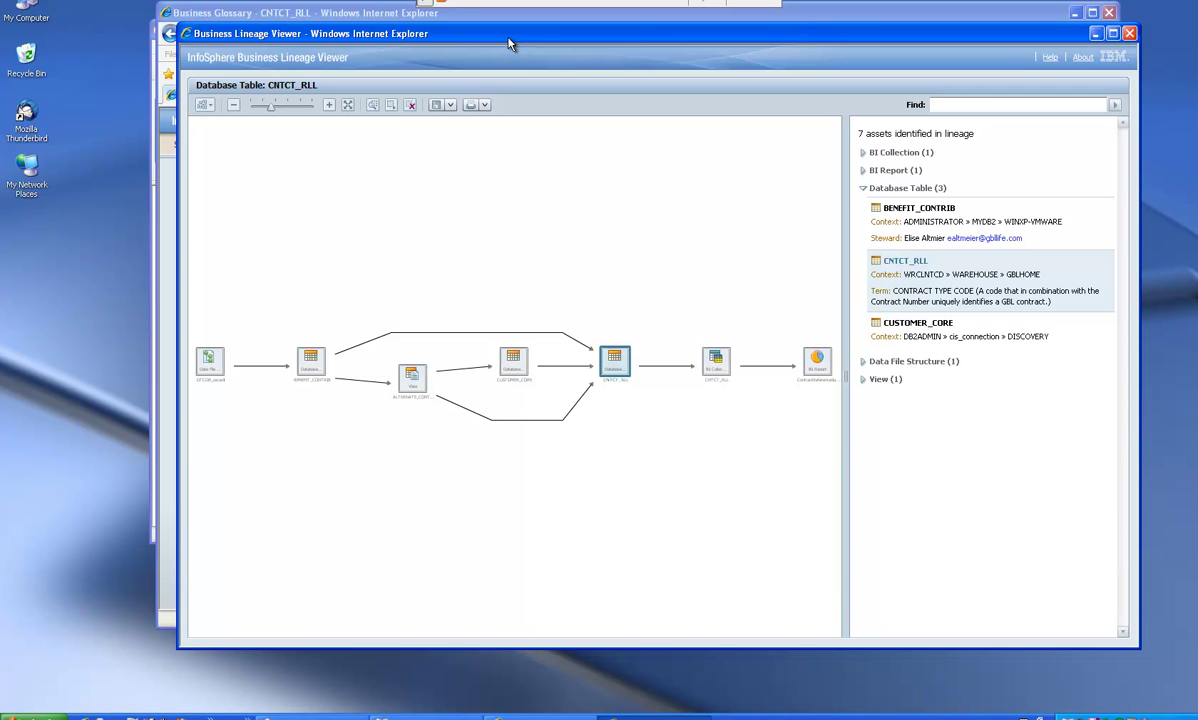
pyautogui.click(273, 112)
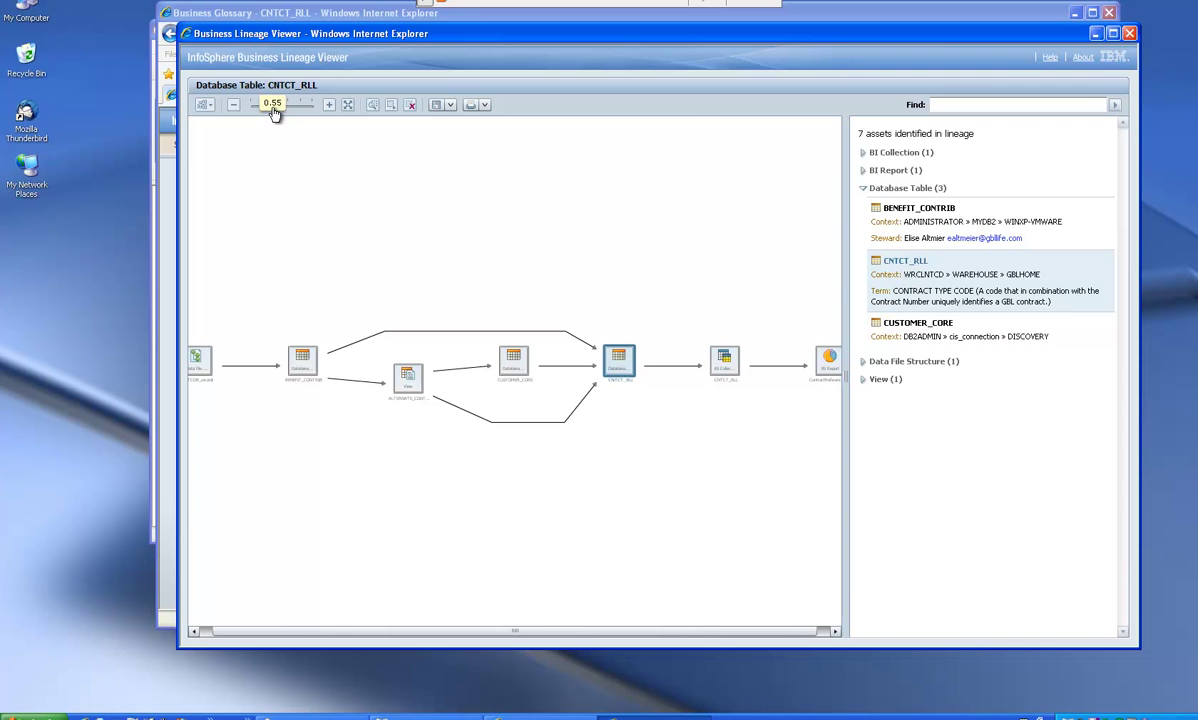
pyautogui.moveTo(273, 112); pyautogui.dragTo(285, 114)
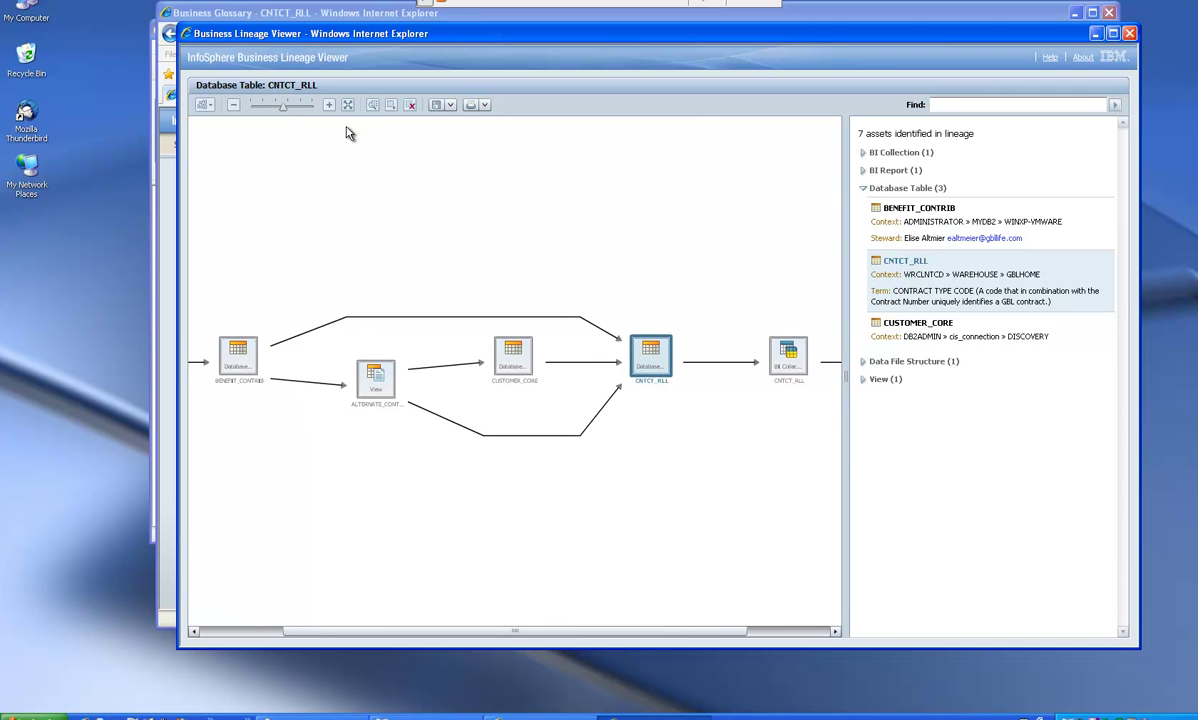
pyautogui.moveTo(460, 193); pyautogui.dragTo(595, 204)
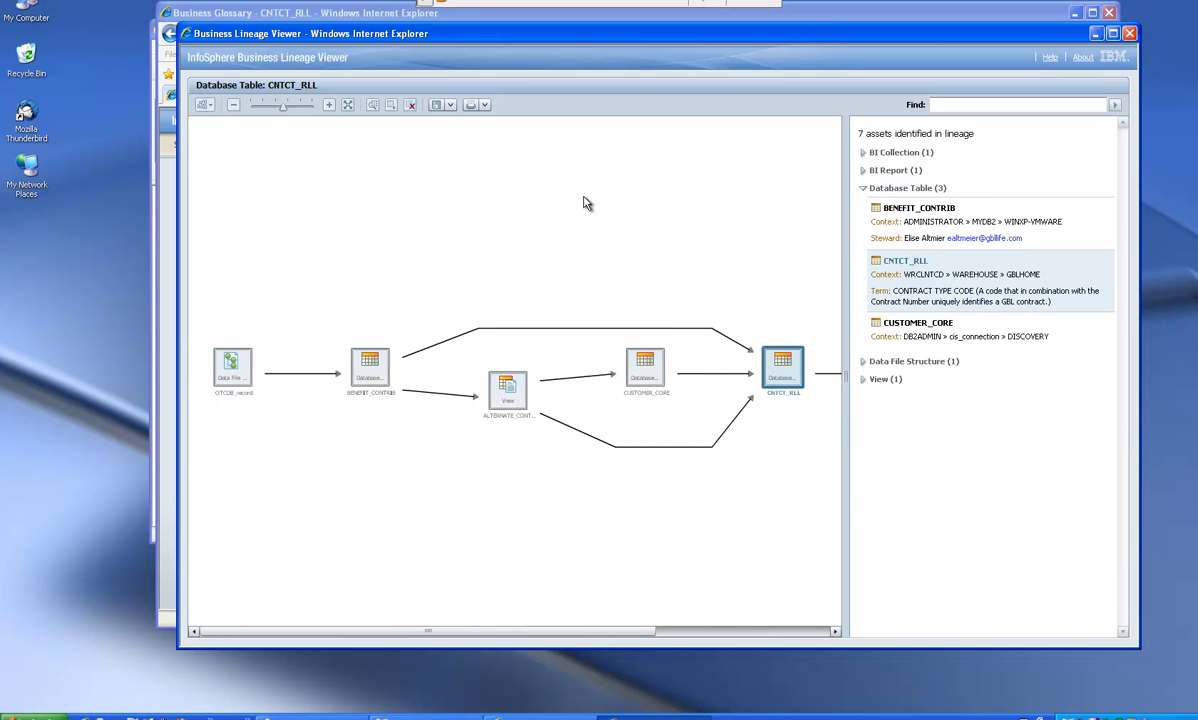
pyautogui.moveTo(236, 385)
# - Open the CNTCT_RLL table from the lineage diagram for managing its details in the Metadata Workbench
pyautogui.click(777, 390)
pyautogui.rightClick(777, 390)
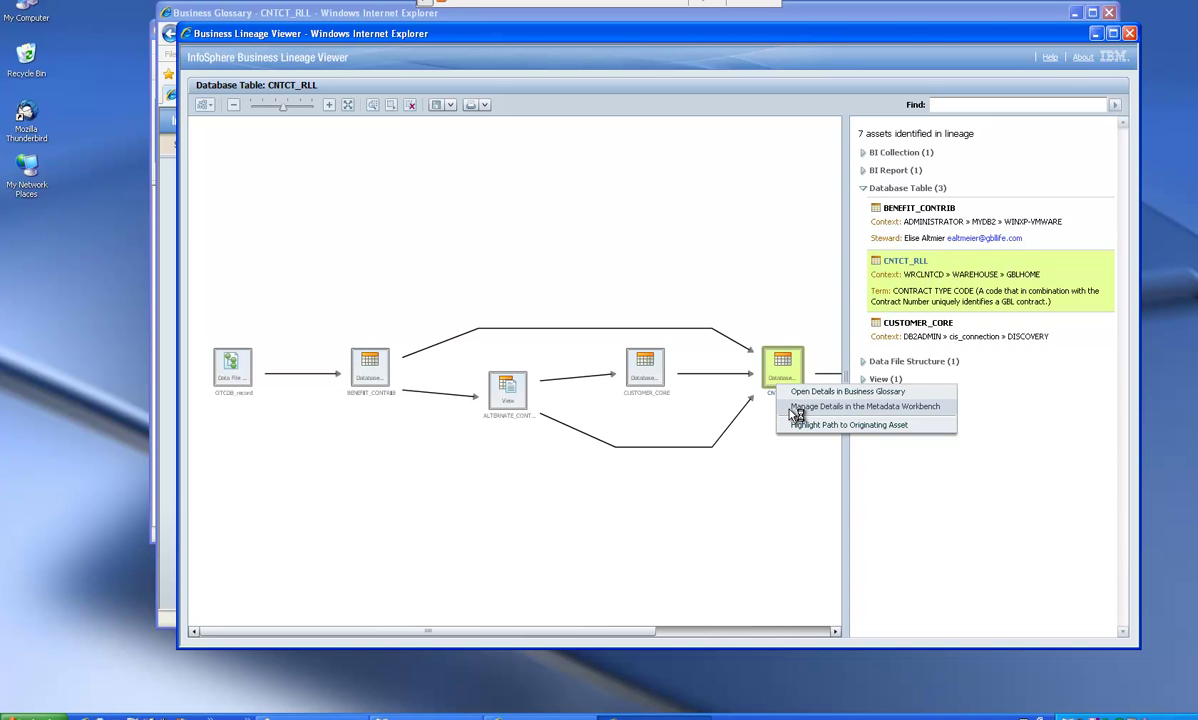
pyautogui.click(792, 407)
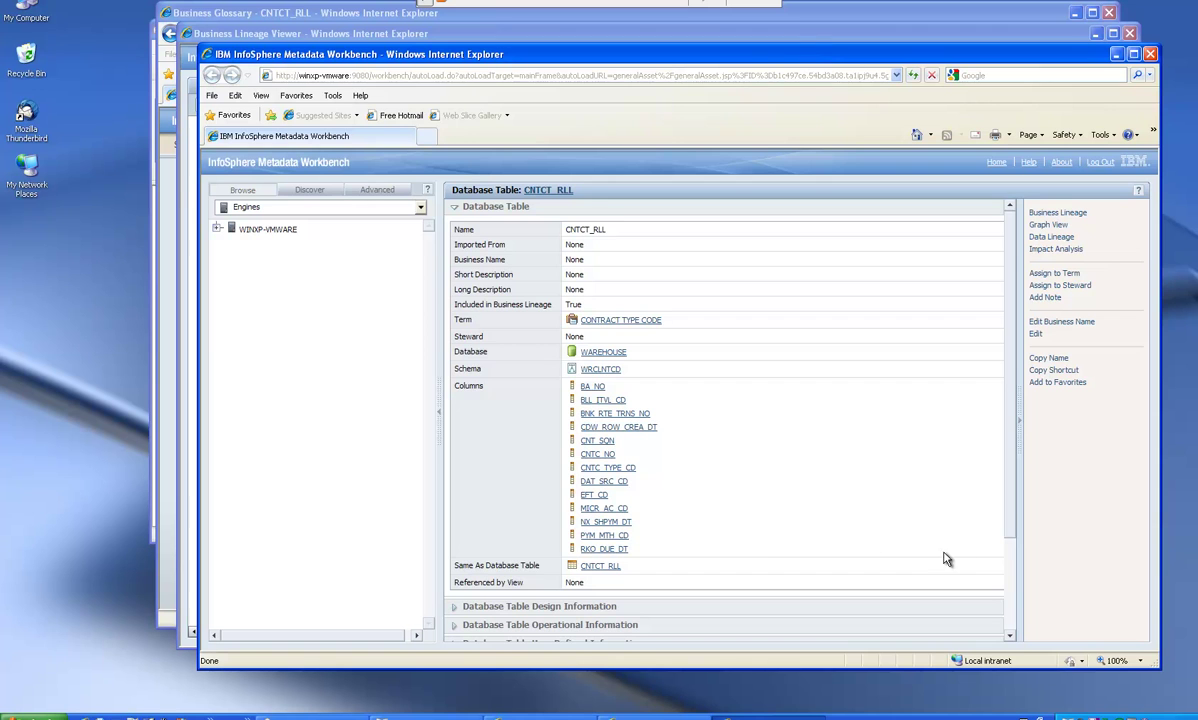
# - Create a data lineage report for CNTCT_RLL showing where the data comes from, including operational, design and user-defined data
pyautogui.moveTo(1011, 537); pyautogui.dragTo(995, 422)
pyautogui.click(1064, 238)
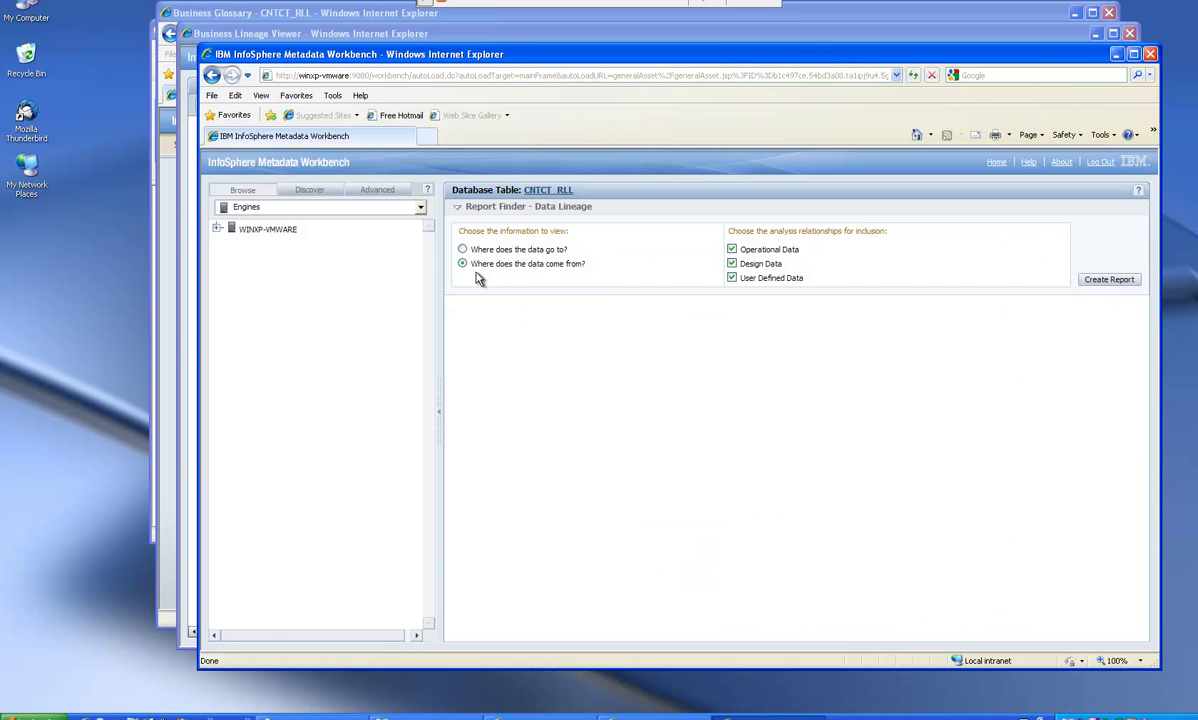
pyautogui.click(1092, 281)
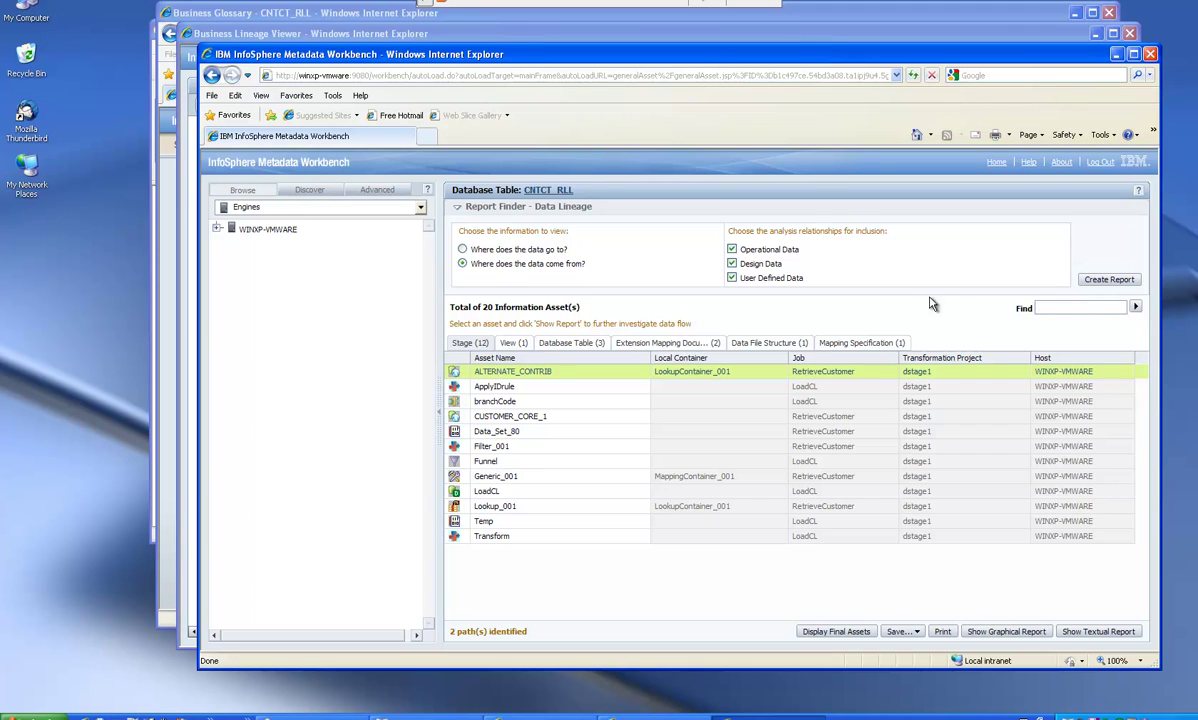
# - Show the graphical lineage report for the OTCDB_record data file structure and enlarge the portion leading into CNTCT_RLL
pyautogui.click(767, 344)
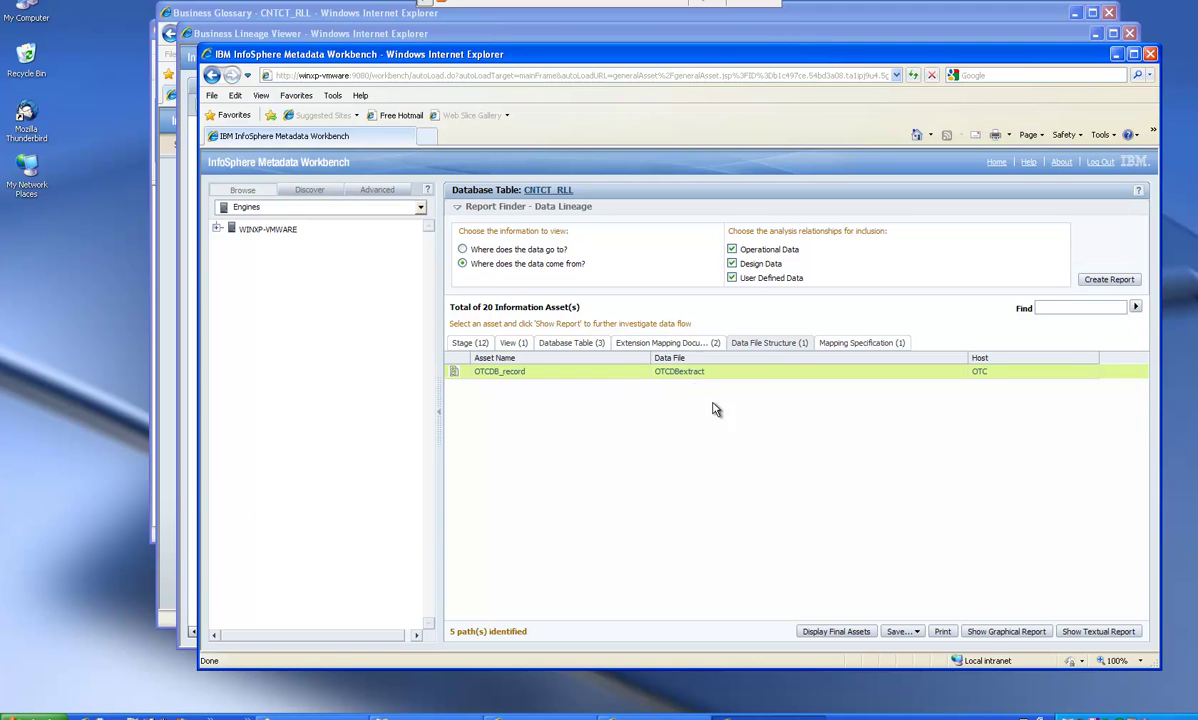
pyautogui.click(985, 632)
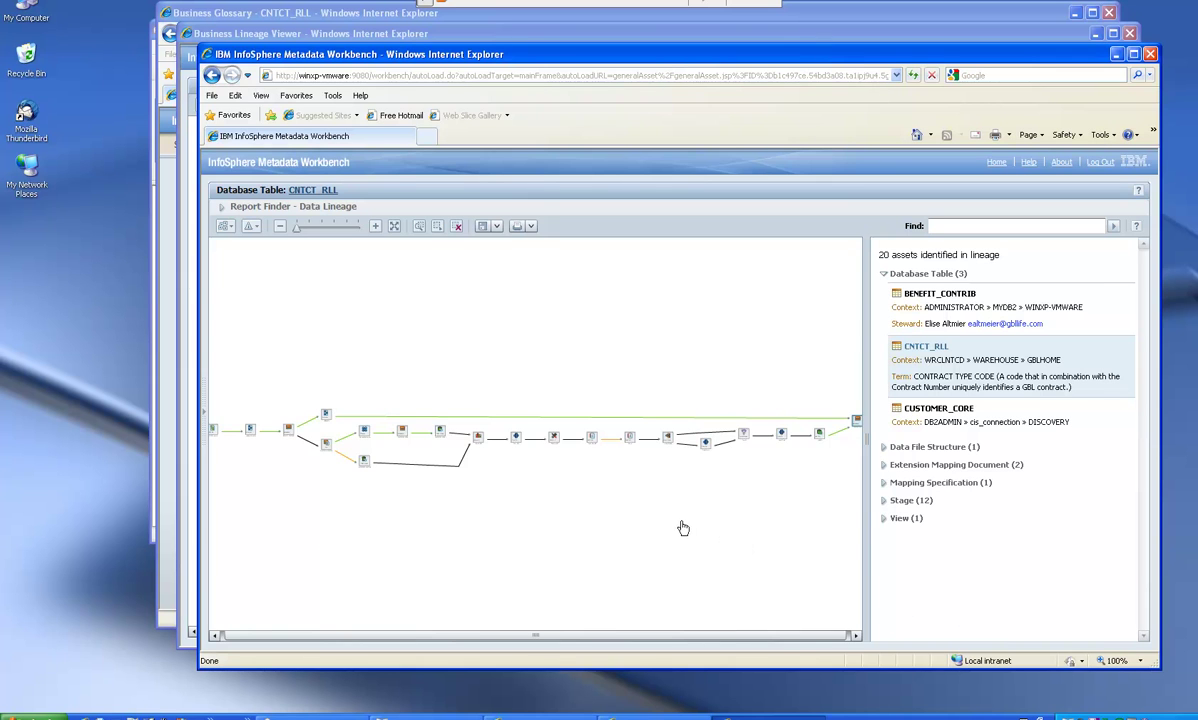
pyautogui.moveTo(677, 516); pyautogui.dragTo(452, 489)
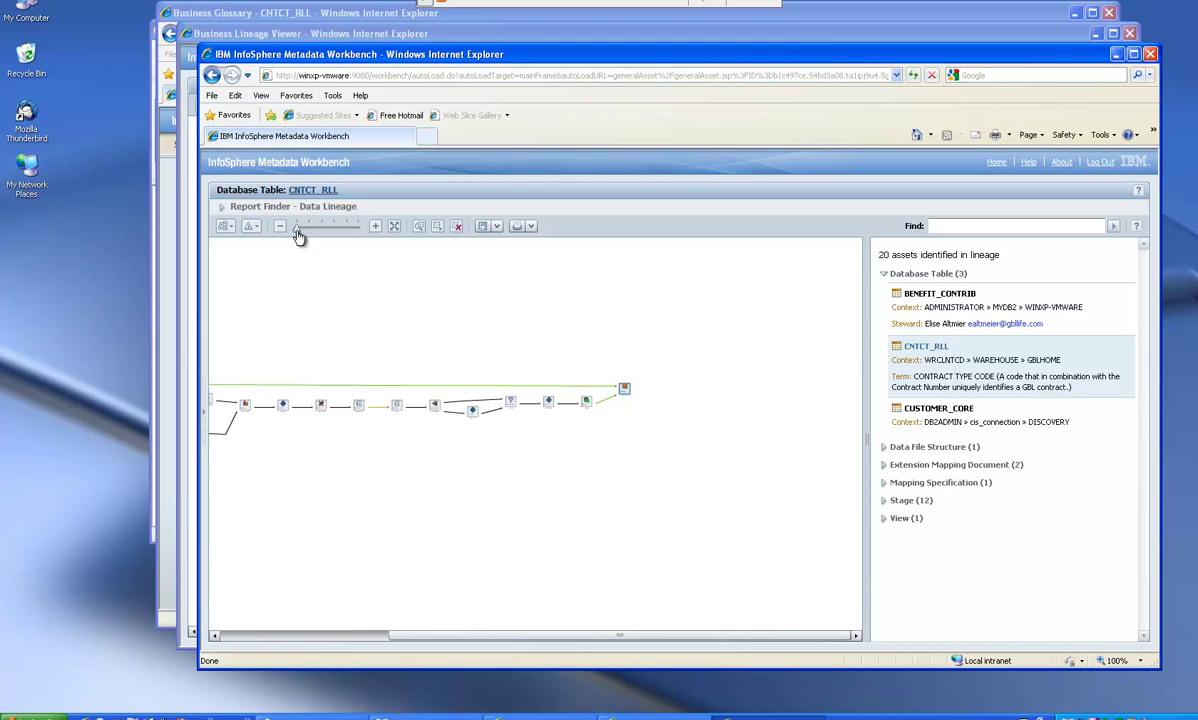
pyautogui.moveTo(298, 228); pyautogui.dragTo(340, 243)
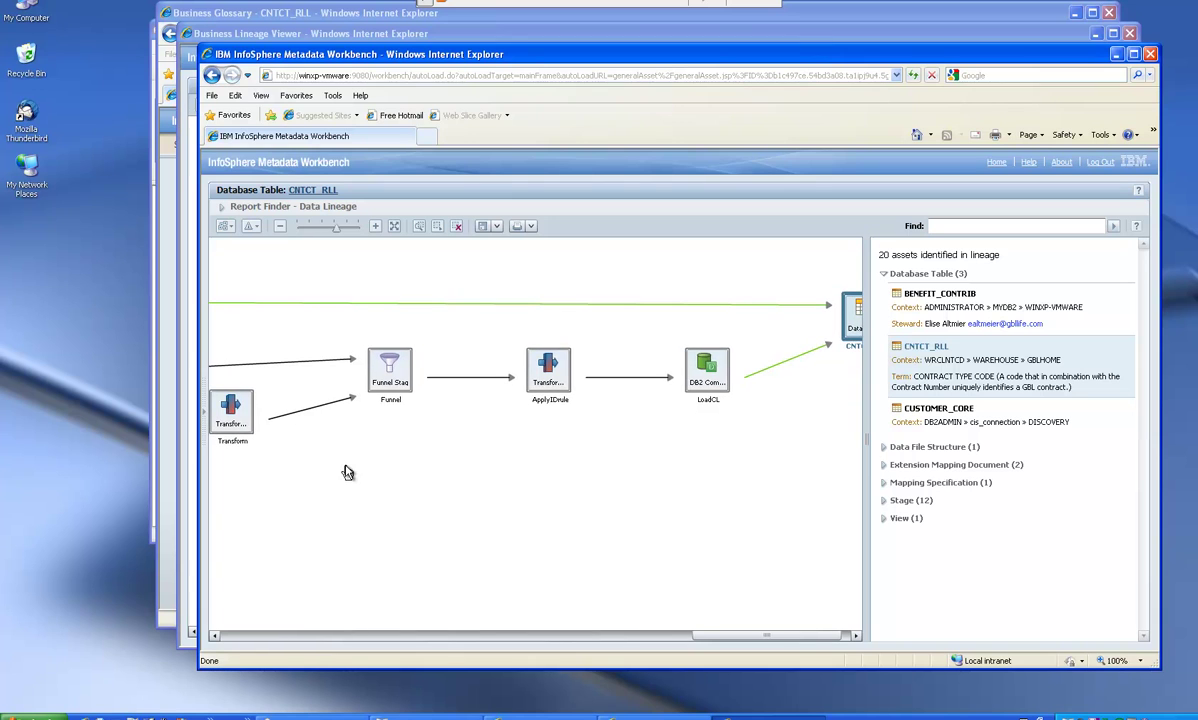
# - Open the details of the ApplyIDrule transformer stage from the CNTCT_RLL data lineage diagram in a new window
pyautogui.moveTo(479, 413)
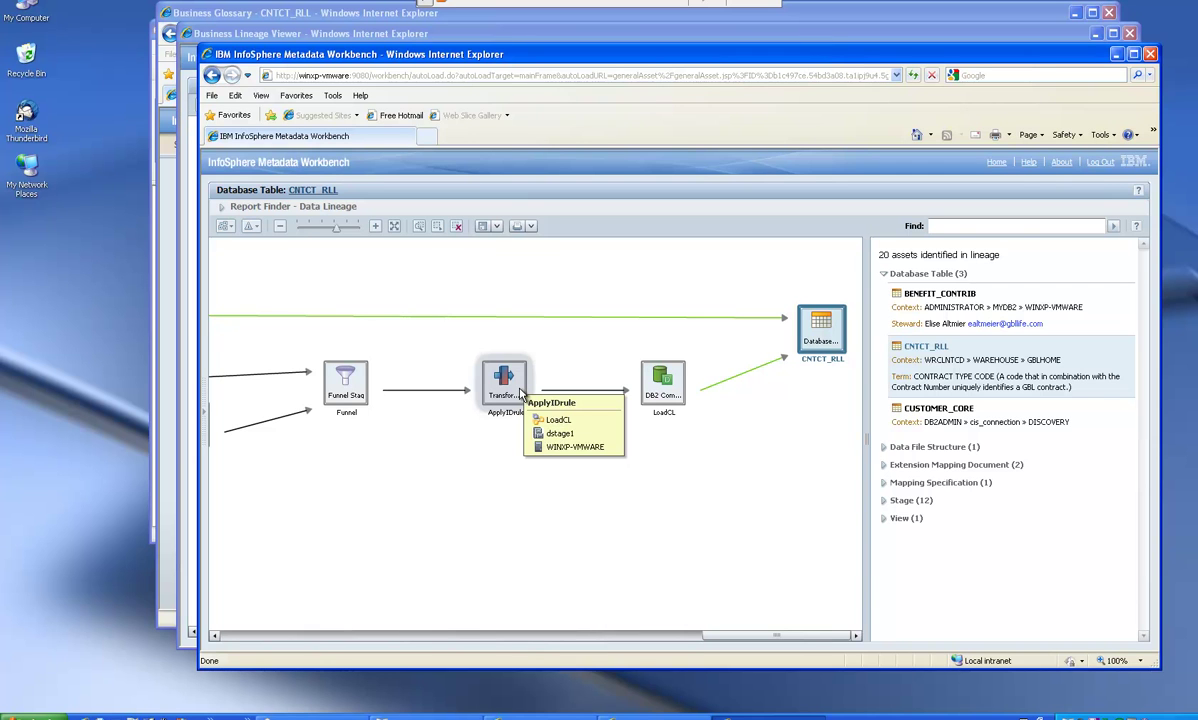
pyautogui.click(519, 394)
pyautogui.rightClick(517, 394)
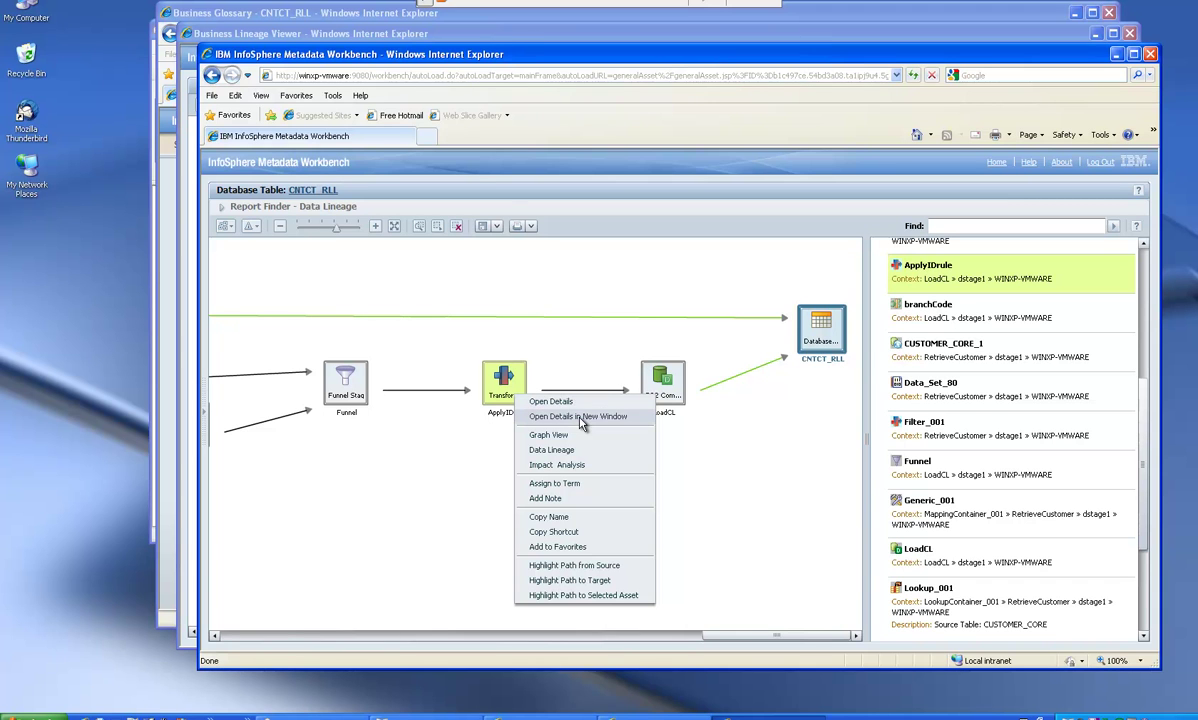
pyautogui.click(580, 418)
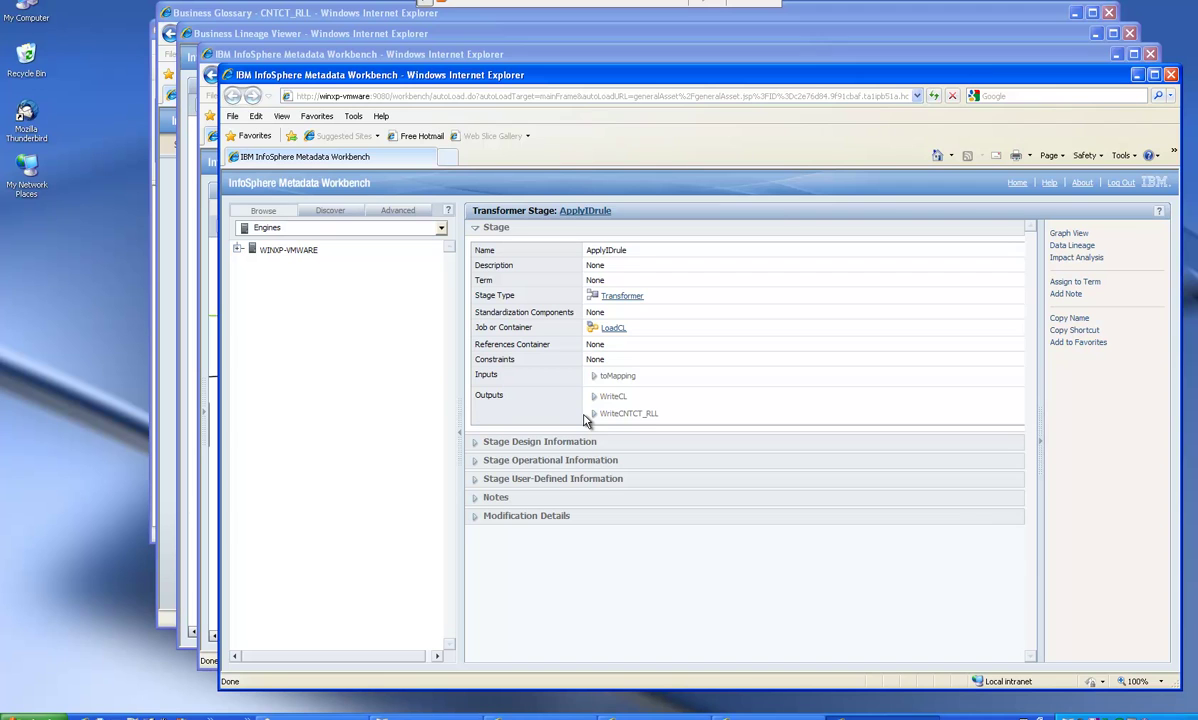
# - Examine the expression of the CNTC_TYPE_CD column in ApplyIDrule's WriteCNTCT_RLL output, then close the stage details
pyautogui.click(594, 415)
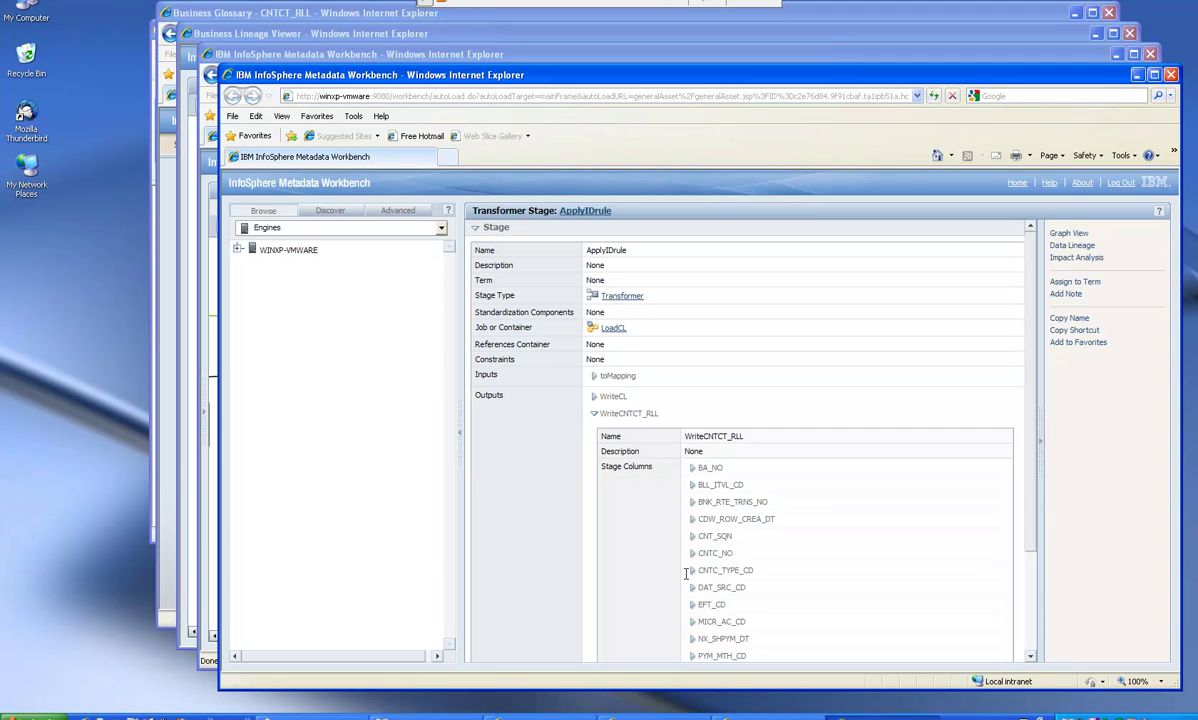
pyautogui.click(692, 572)
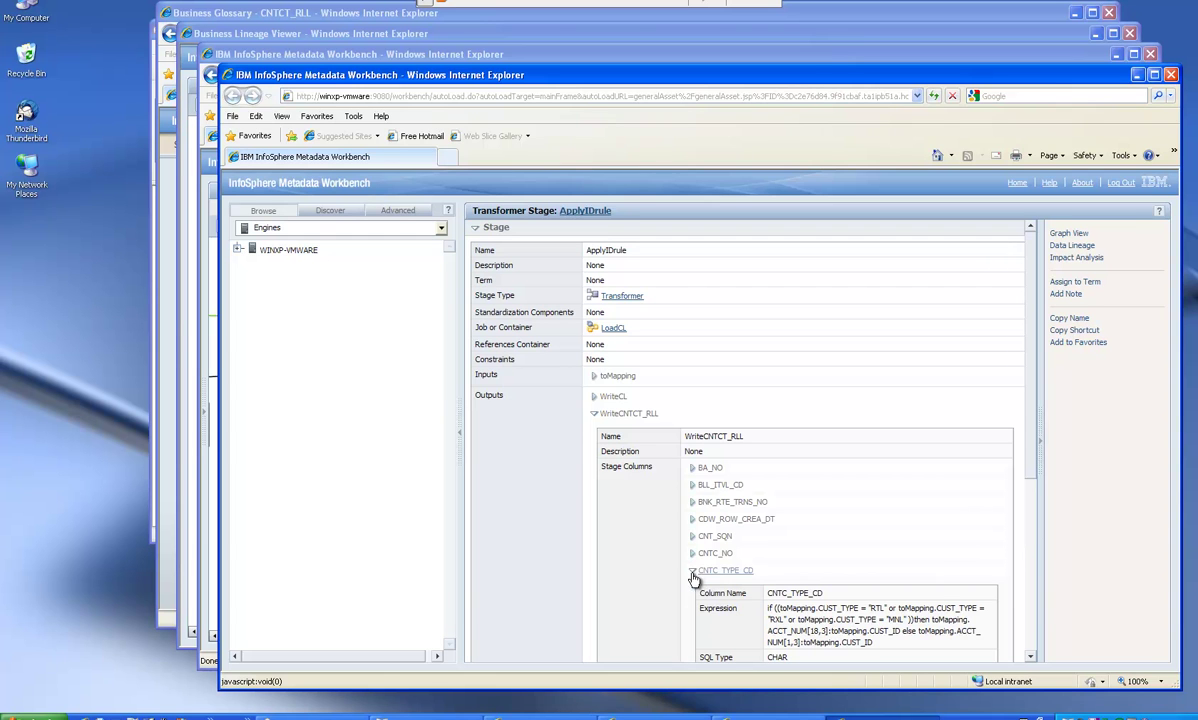
pyautogui.scroll(-2, 1035, 478)
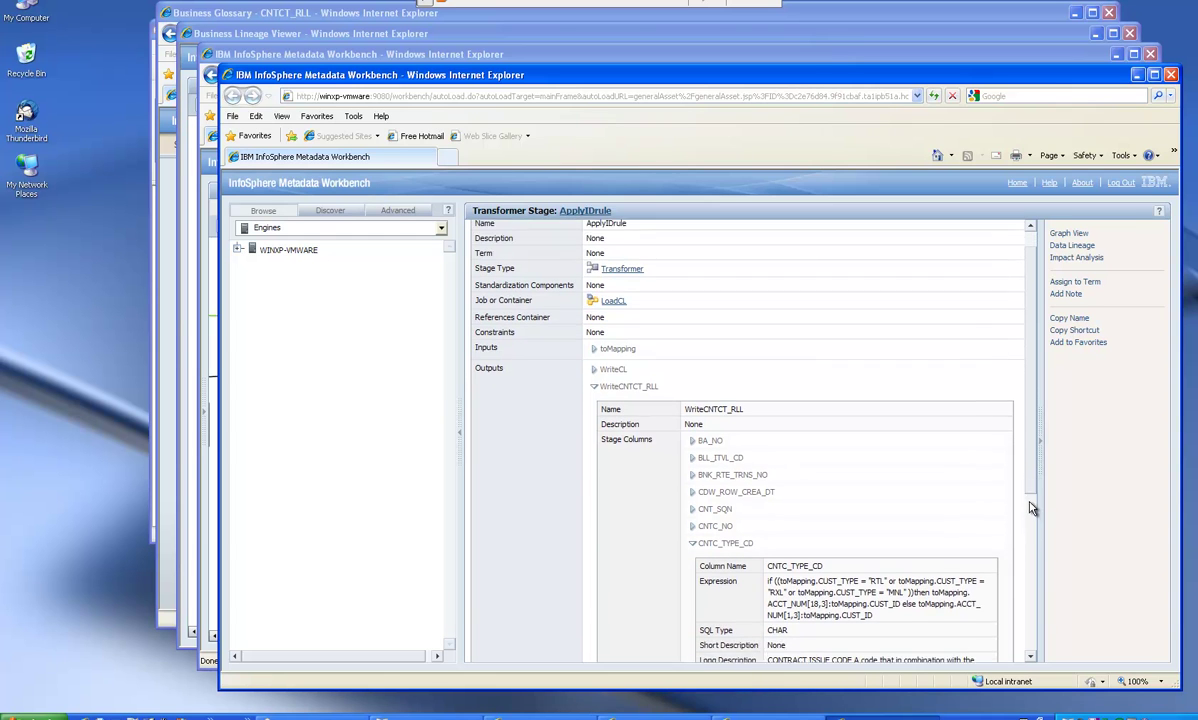
pyautogui.moveTo(797, 553); pyautogui.dragTo(955, 566)
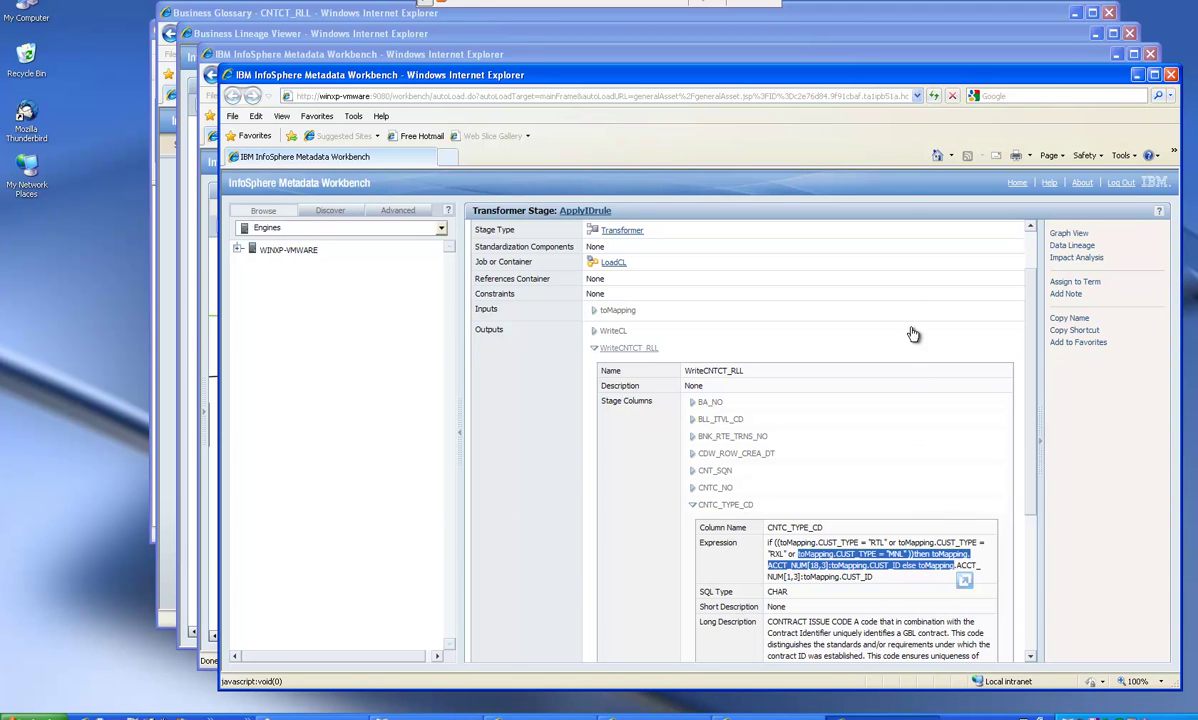
pyautogui.click(1173, 76)
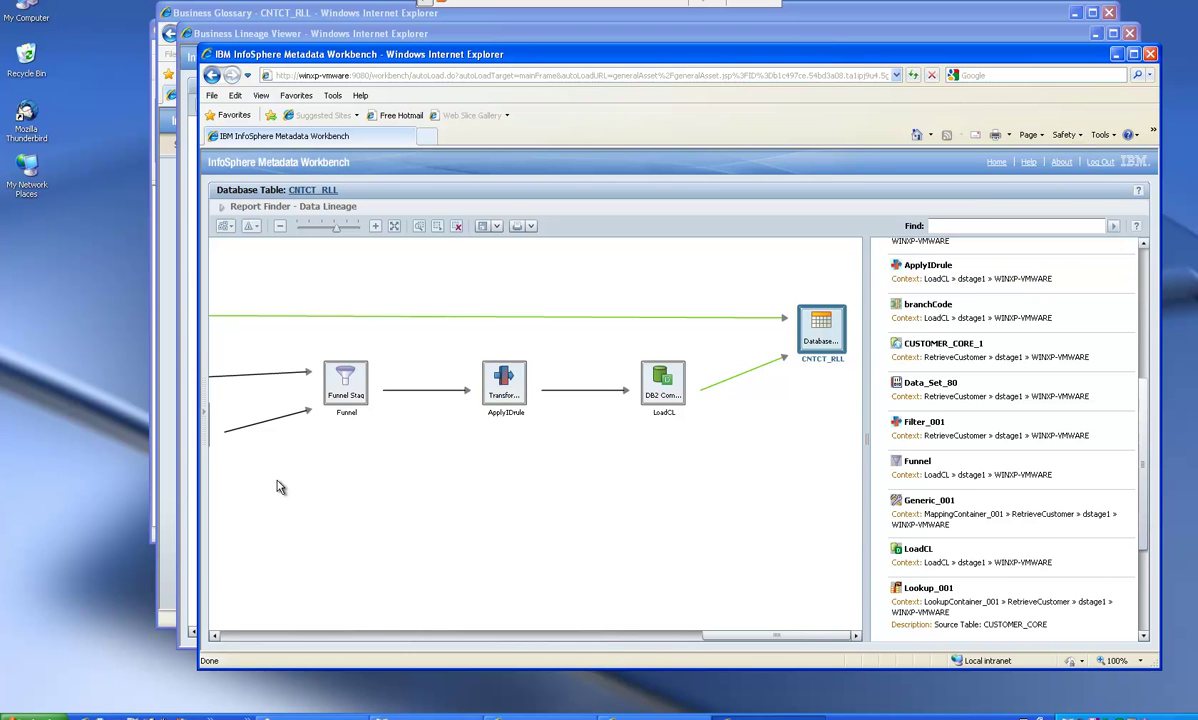
# - Trace the data lineage diagram upstream to the BENEFIT_CONTRIB database table and open its details in a new window
pyautogui.moveTo(266, 487); pyautogui.dragTo(770, 497)
pyautogui.moveTo(229, 485); pyautogui.dragTo(878, 512)
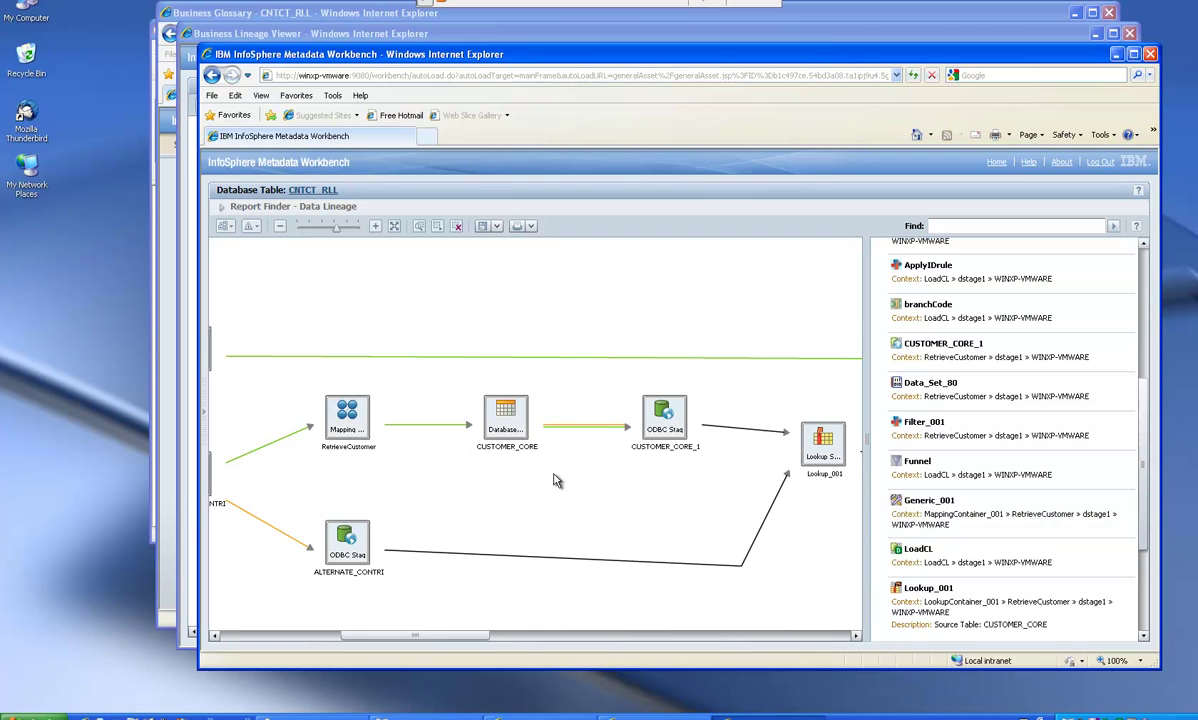
pyautogui.moveTo(387, 470); pyautogui.dragTo(810, 457)
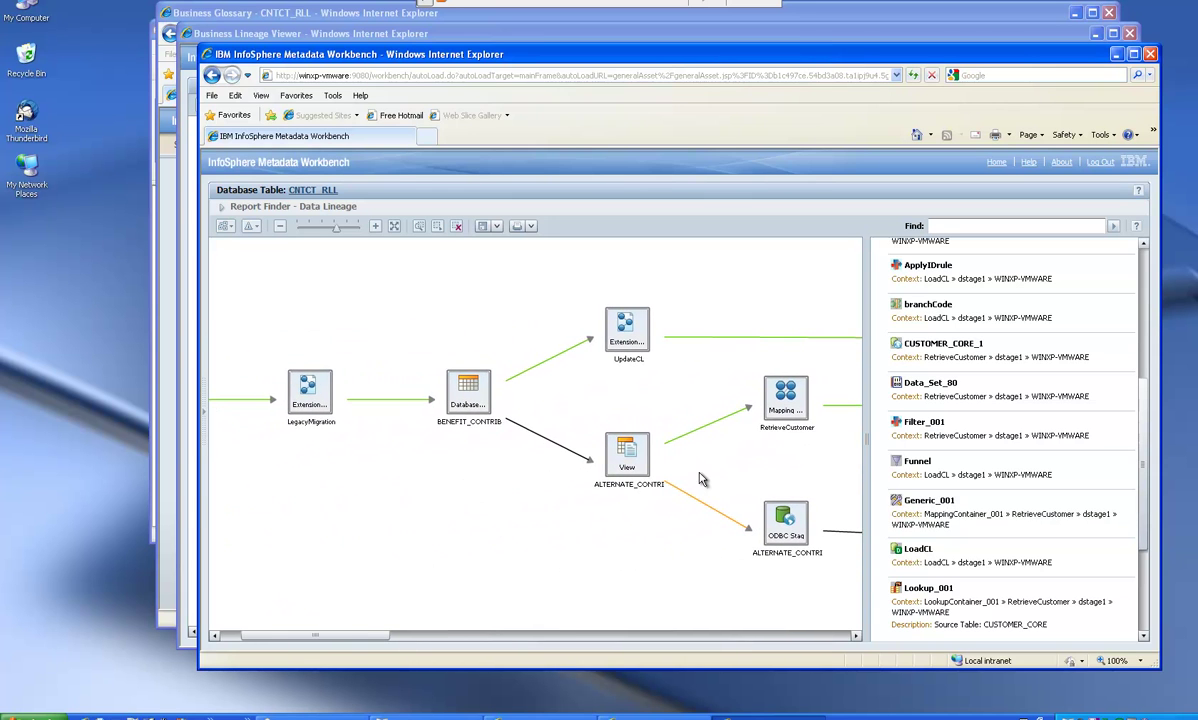
pyautogui.moveTo(630, 487)
pyautogui.moveTo(495, 420)
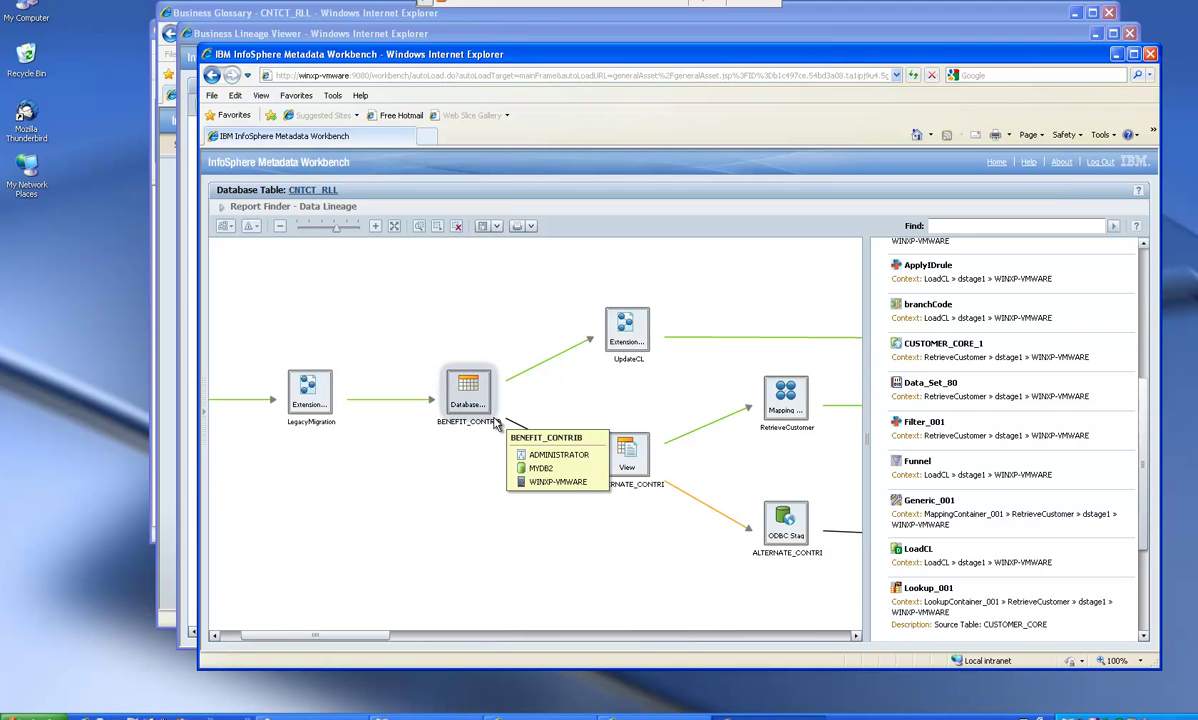
pyautogui.click(474, 410)
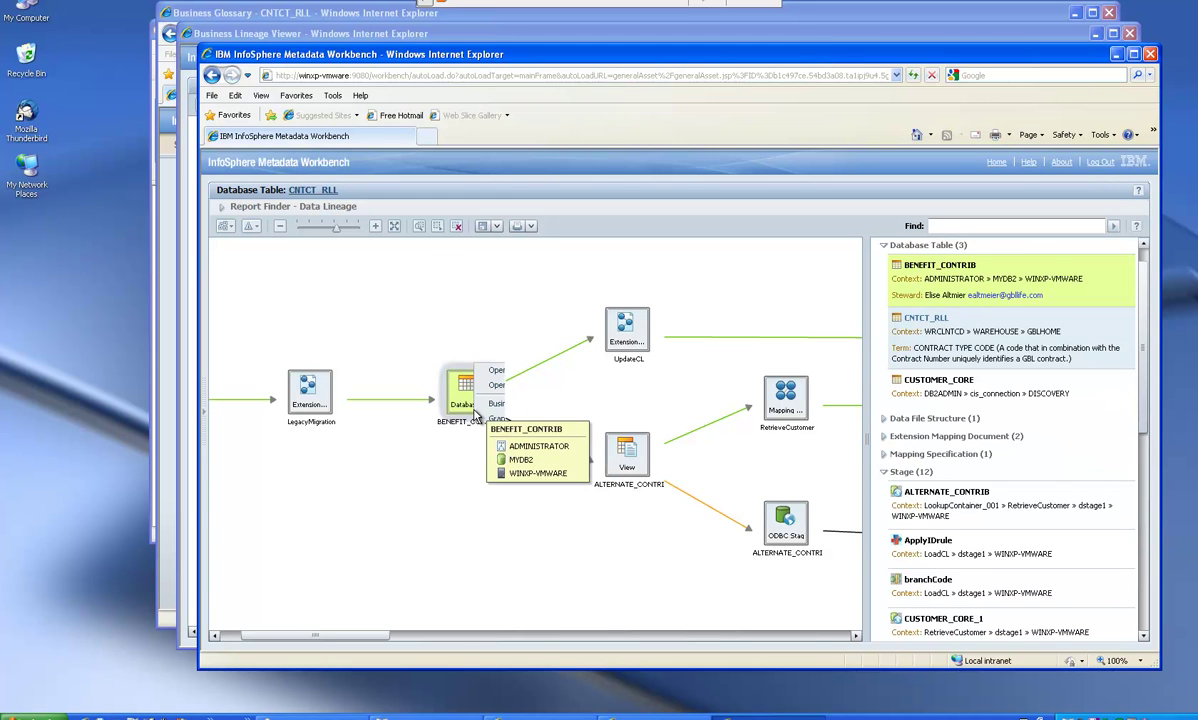
pyautogui.rightClick(476, 412)
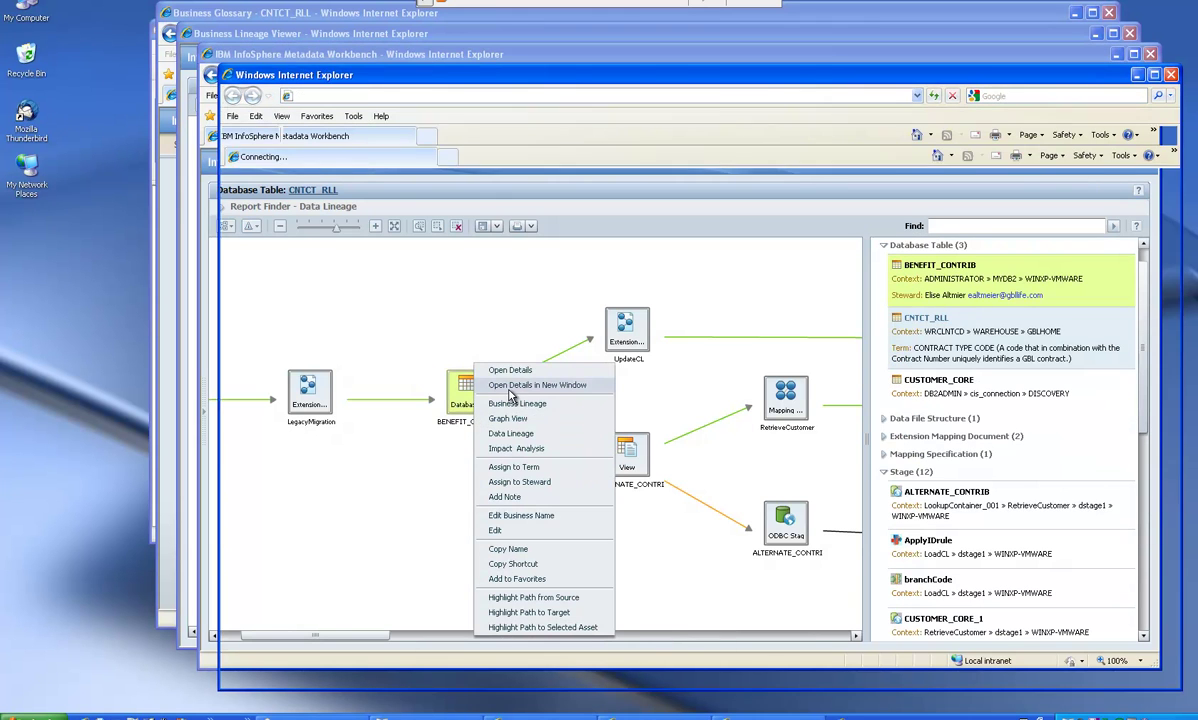
pyautogui.click(512, 386)
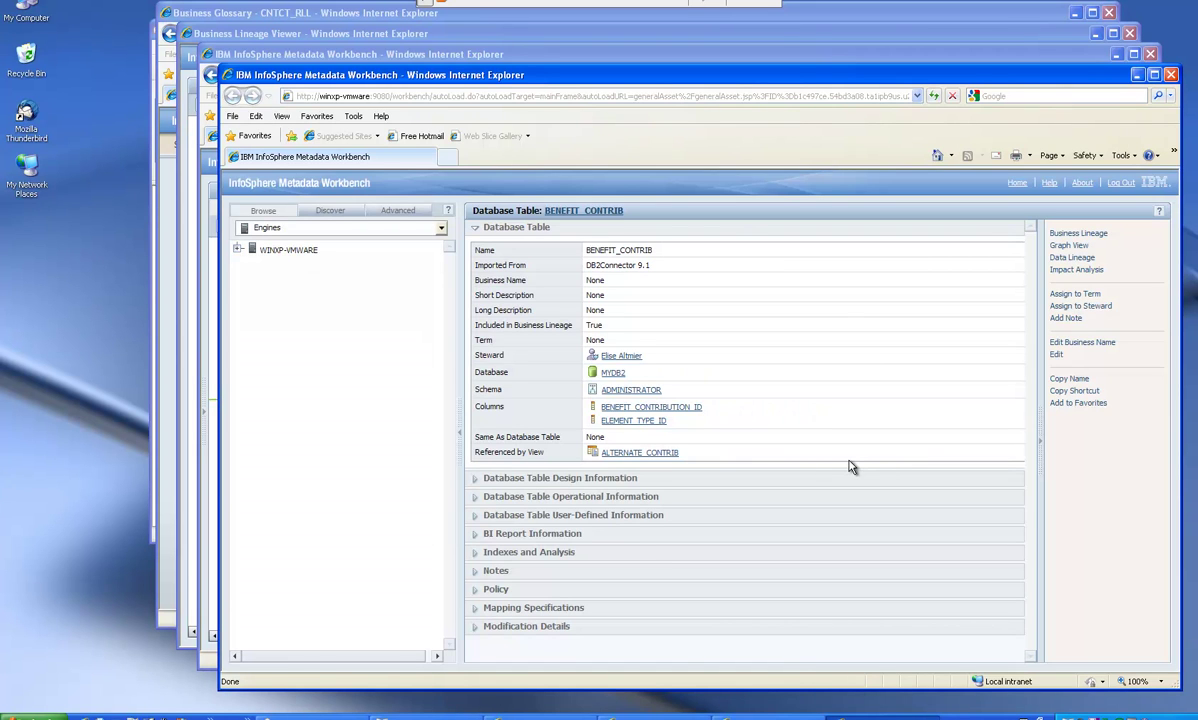
# - Read BENEFIT_CONTRIB's analysis results and the Invalid Types note under Indexes and Analysis, and close the table details
pyautogui.click(478, 558)
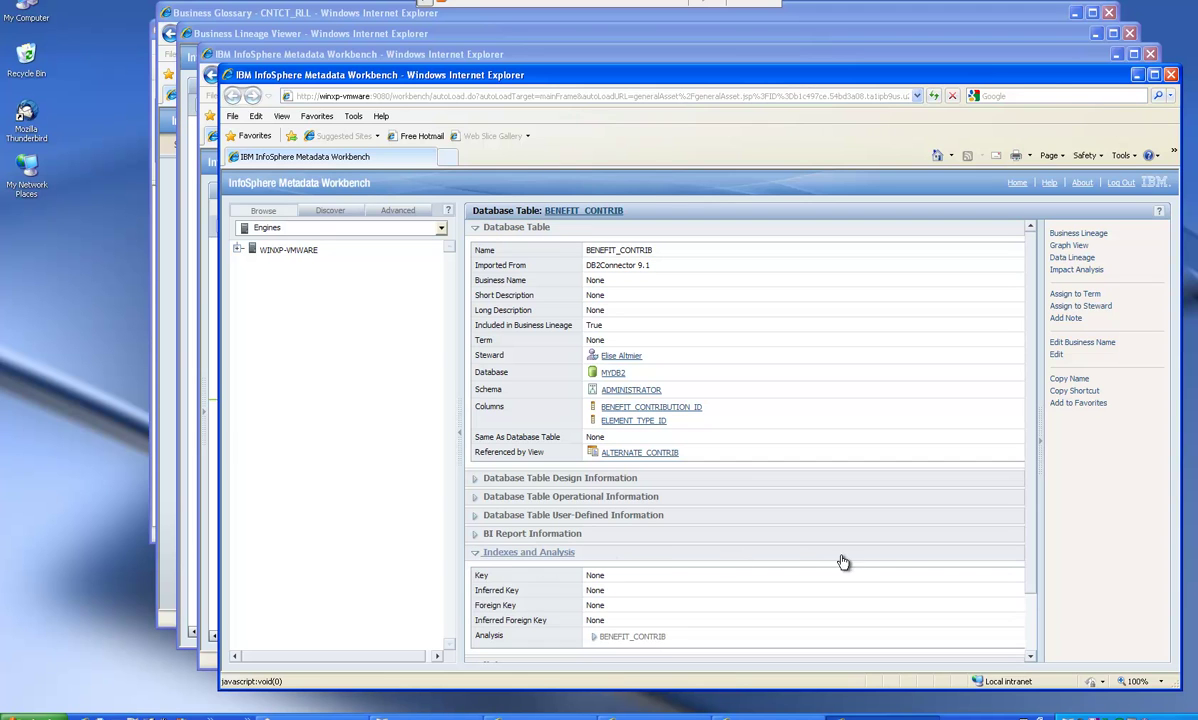
pyautogui.scroll(-3, 1030, 590)
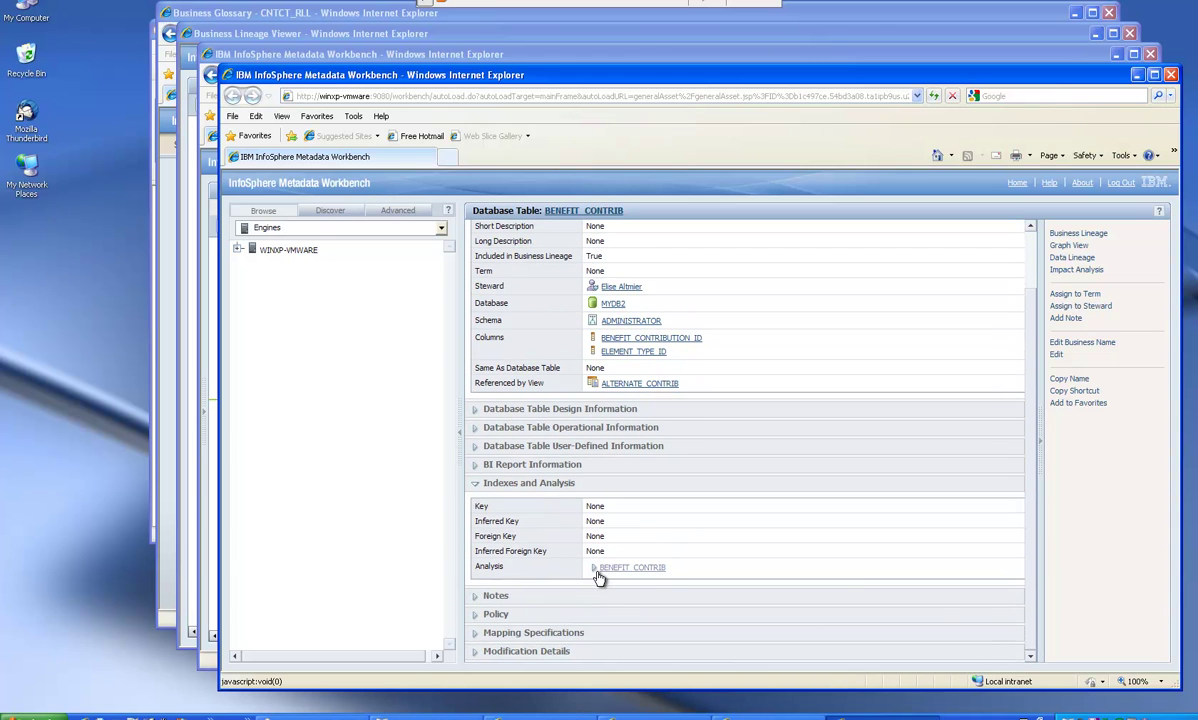
pyautogui.click(594, 568)
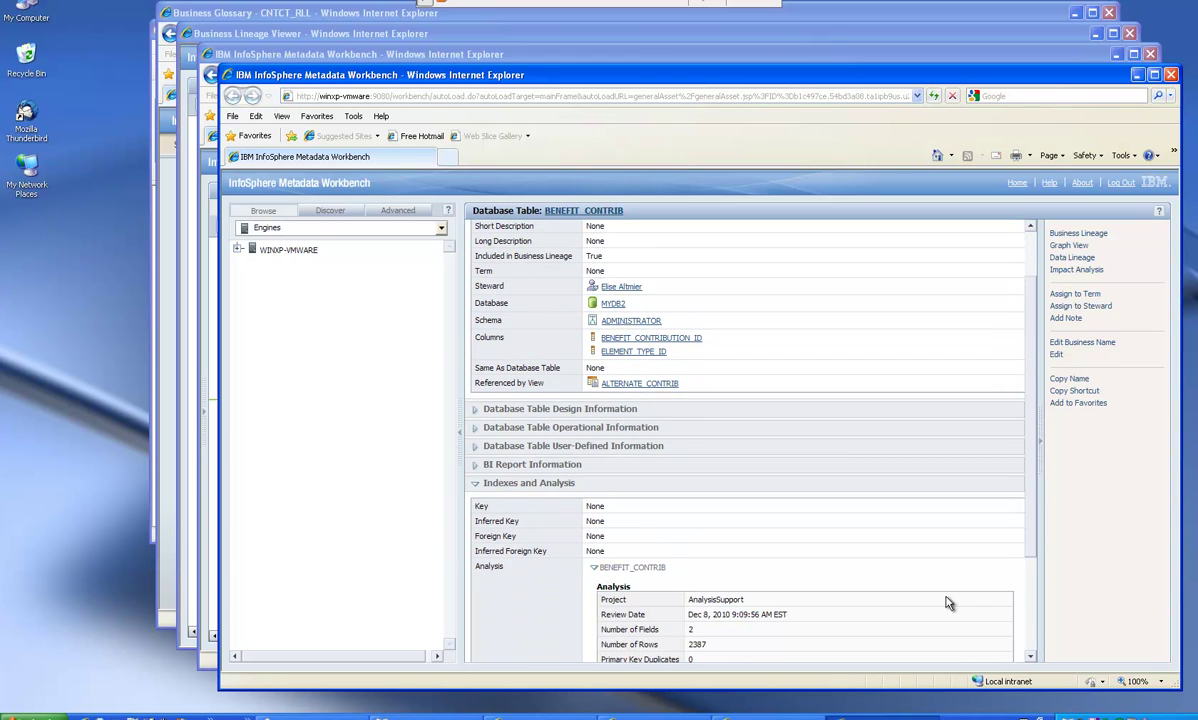
pyautogui.scroll(-5, 1032, 570)
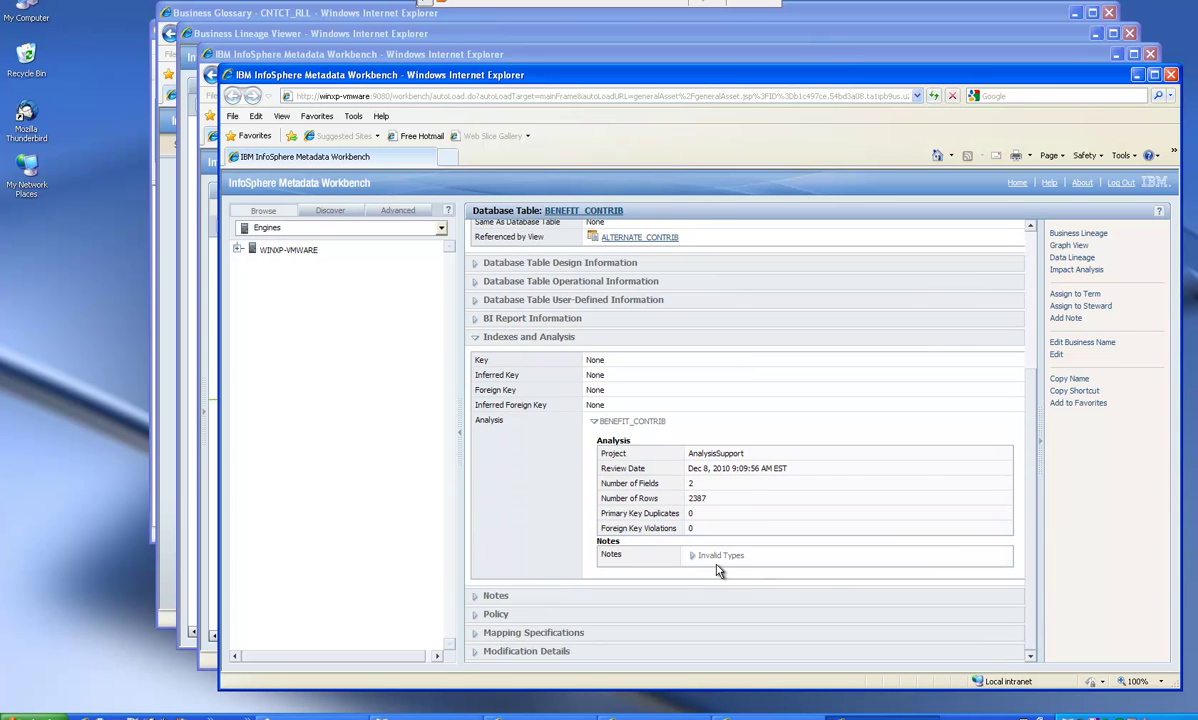
pyautogui.click(692, 557)
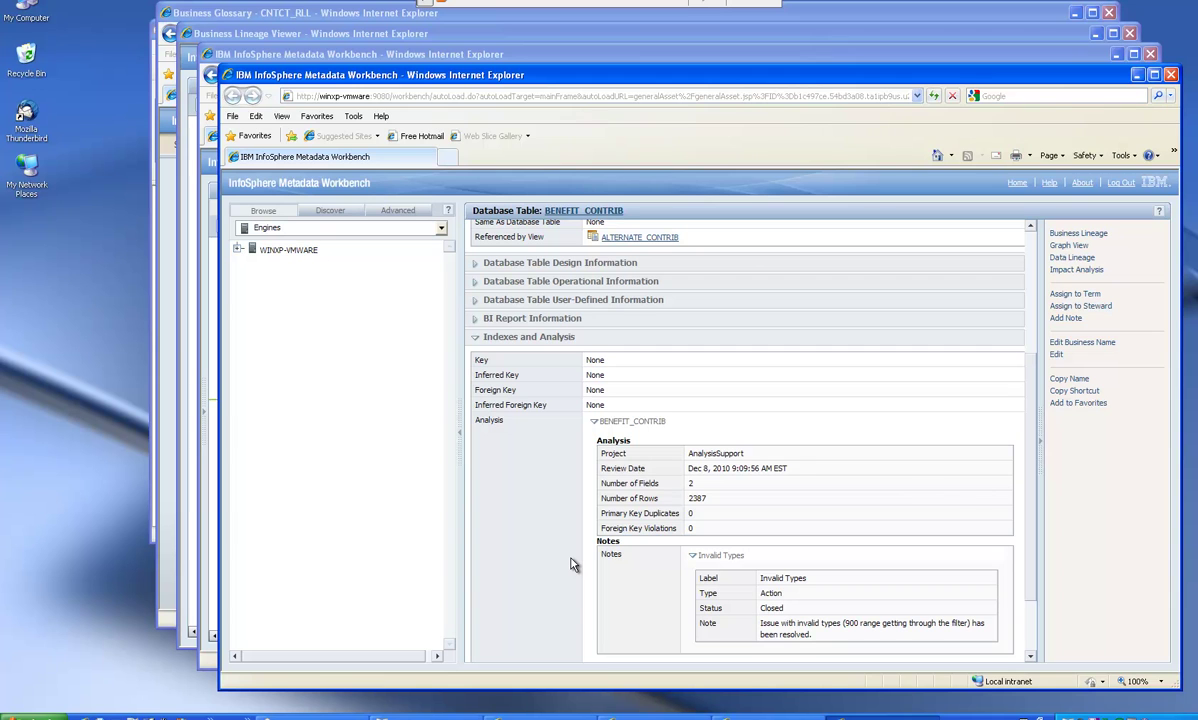
pyautogui.click(1171, 75)
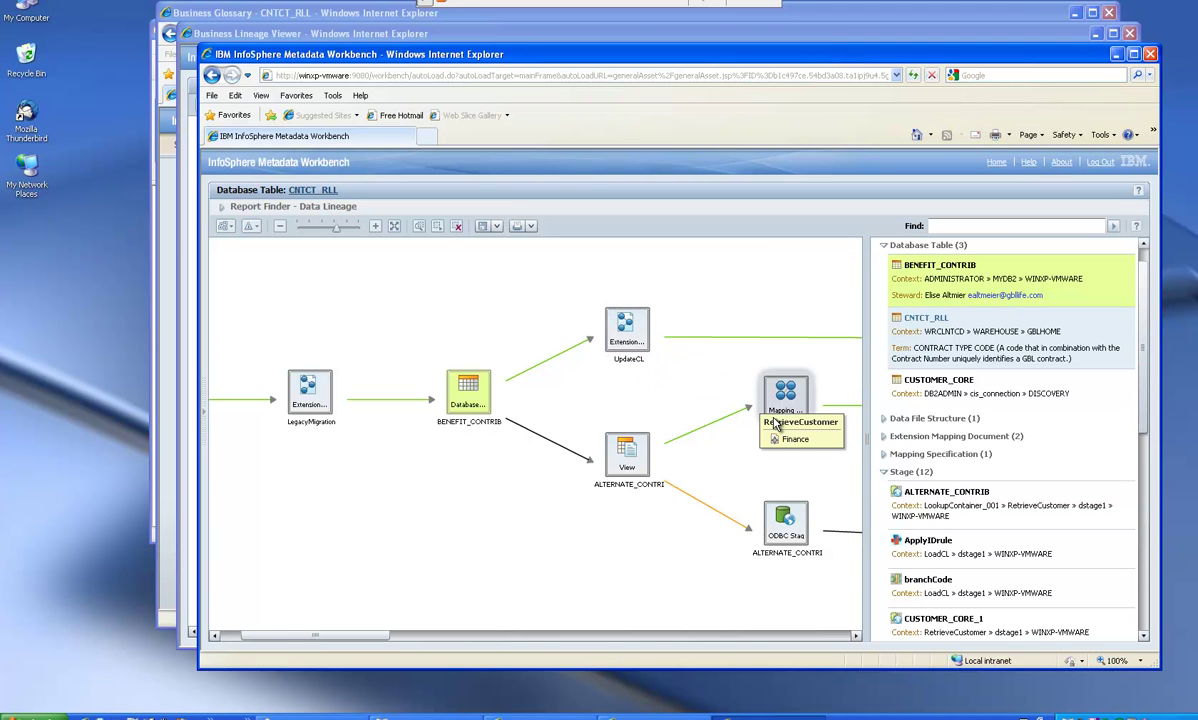
# - Open the details of the UpdateCL extension mapping document from the lineage diagram in a new window
pyautogui.click(630, 344)
pyautogui.rightClick(627, 341)
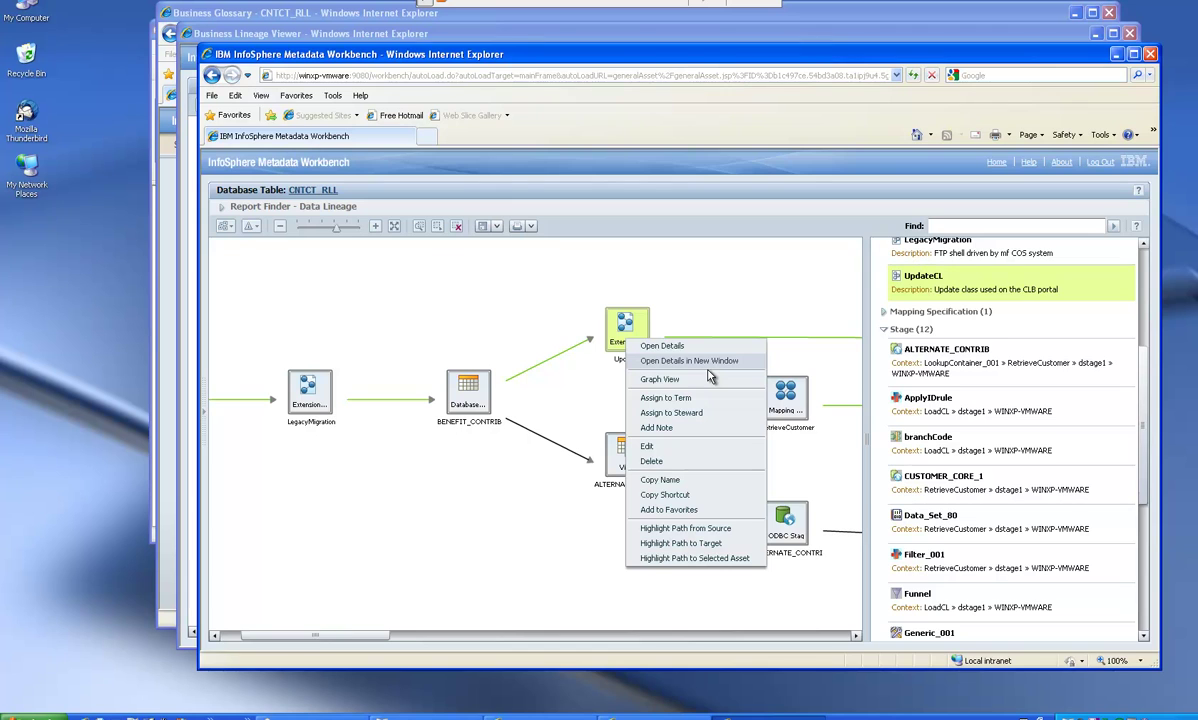
pyautogui.click(706, 362)
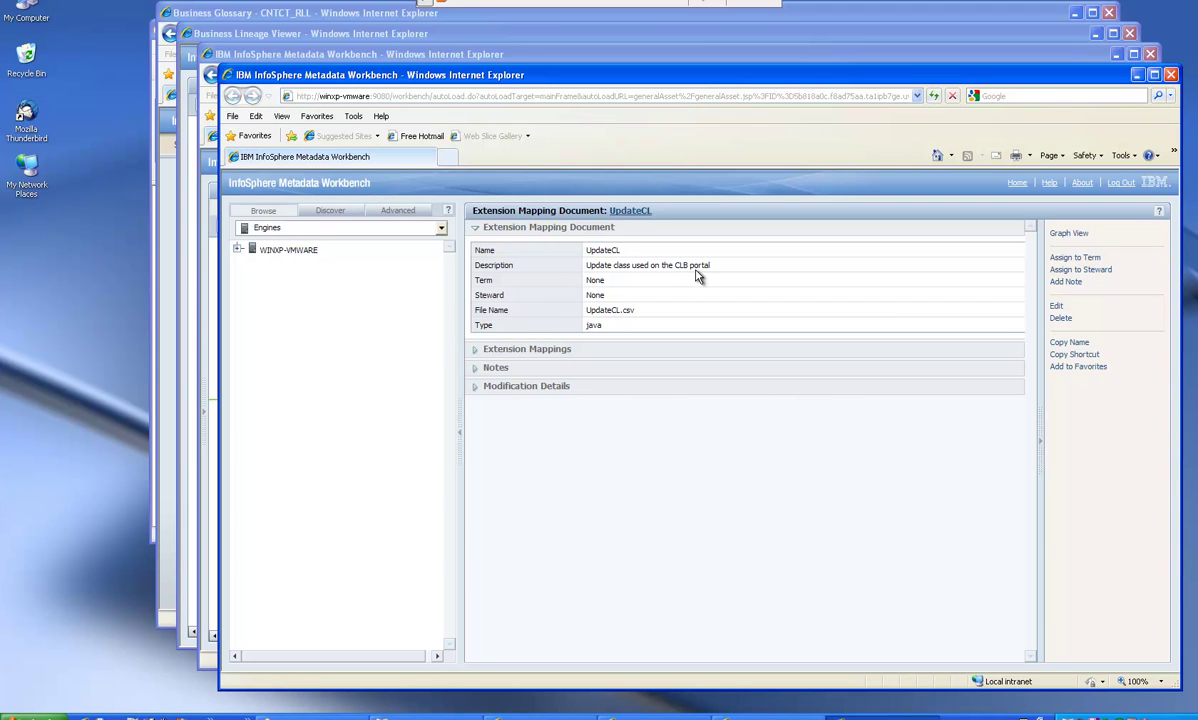
# - Examine the rule and function of UpdateCL's class upd22 extension mapping, and close the document details and the data lineage report
pyautogui.click(477, 350)
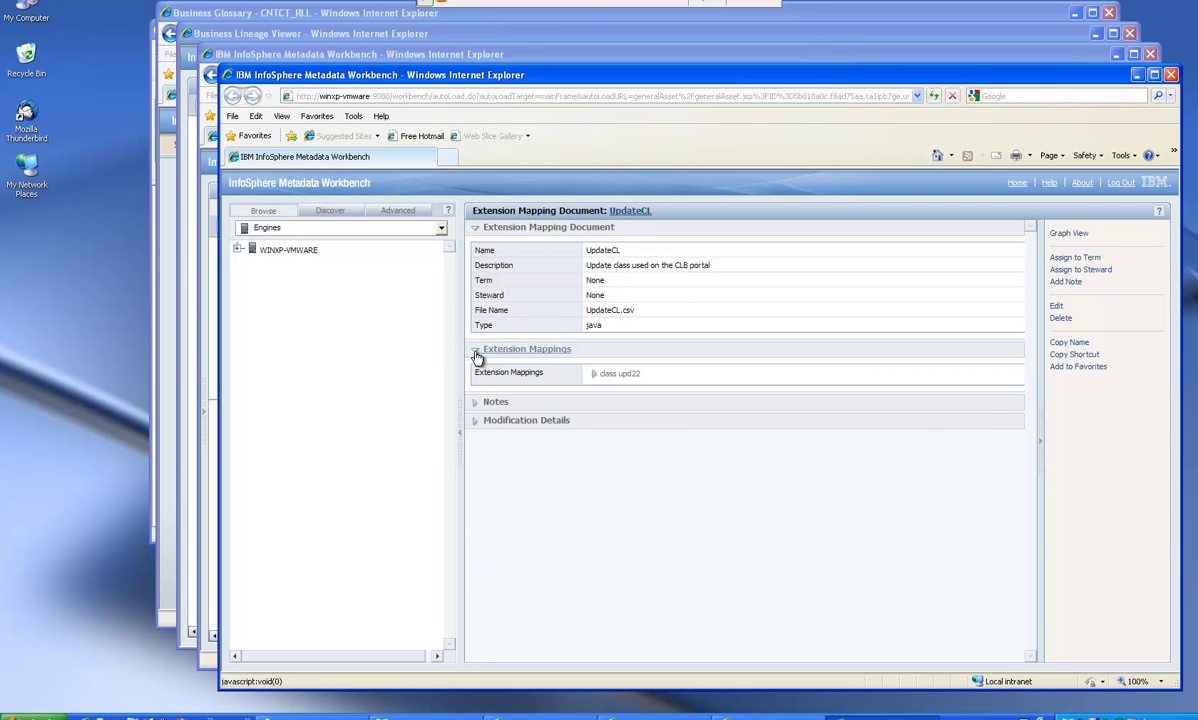
pyautogui.click(595, 376)
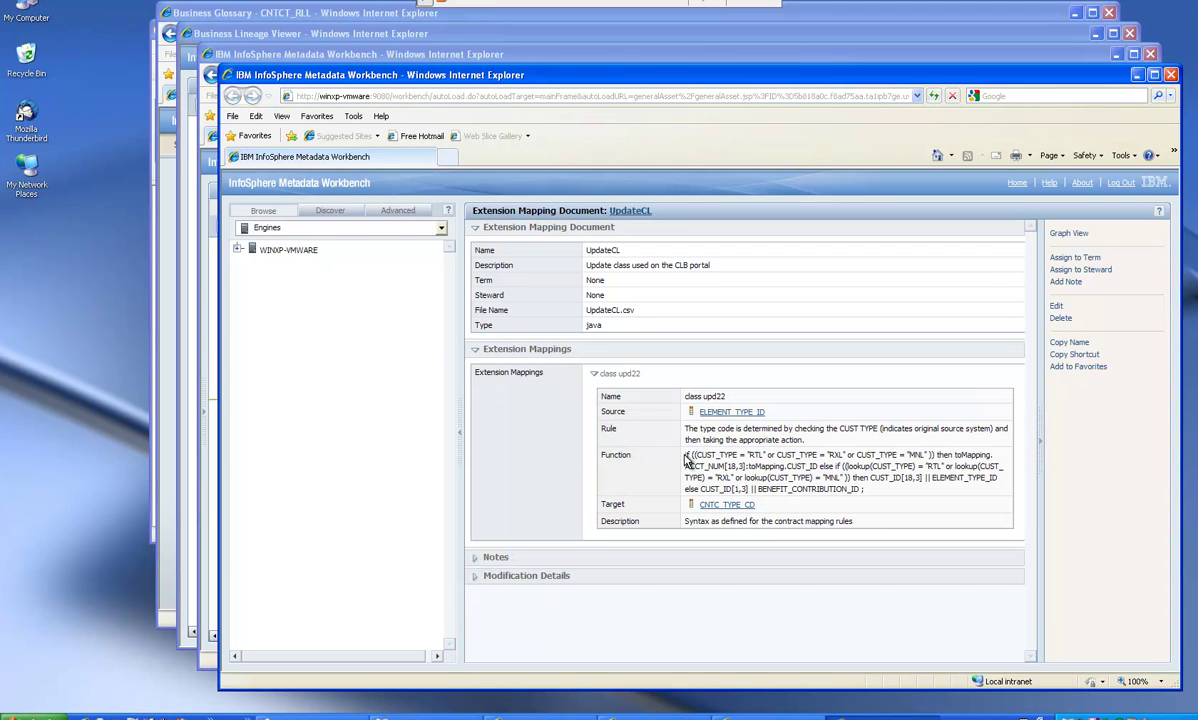
pyautogui.moveTo(686, 459); pyautogui.dragTo(793, 494)
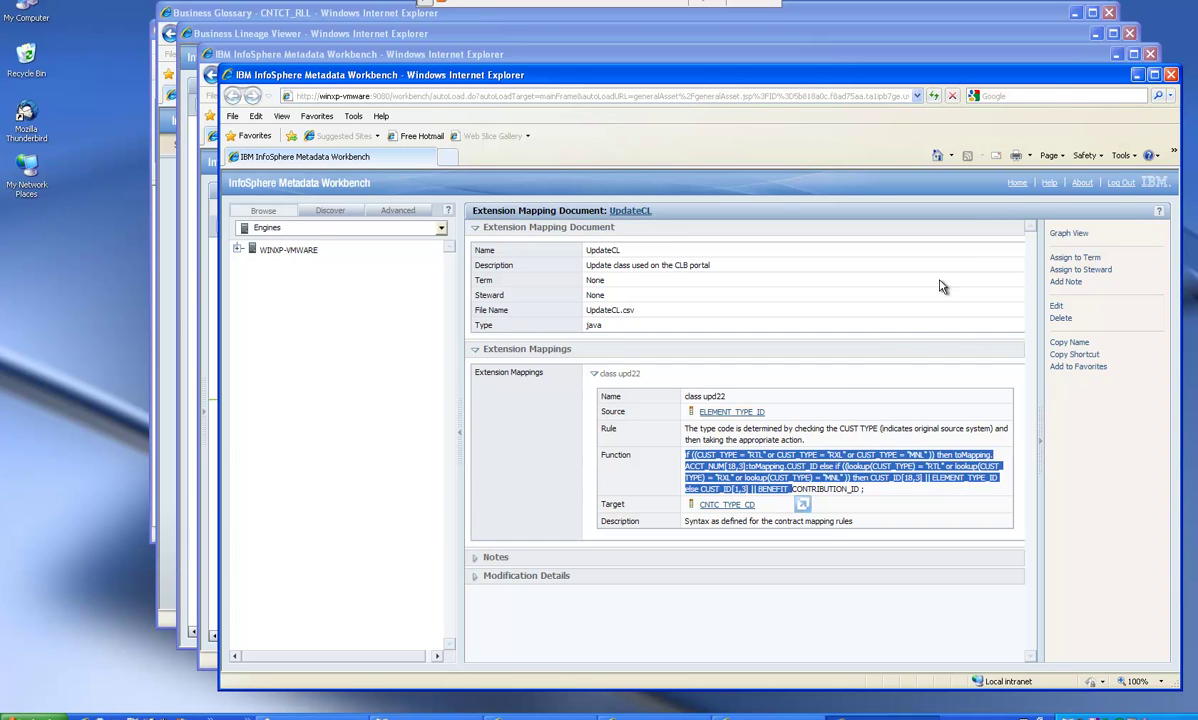
pyautogui.click(1172, 77)
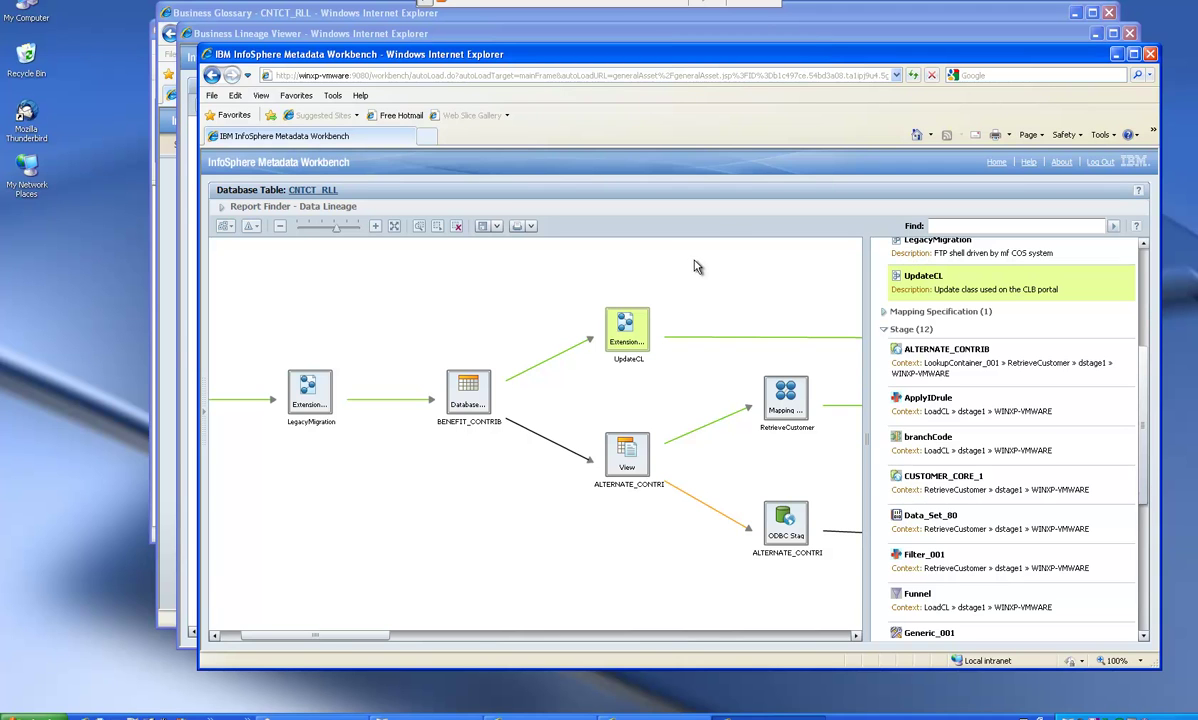
pyautogui.click(1150, 54)
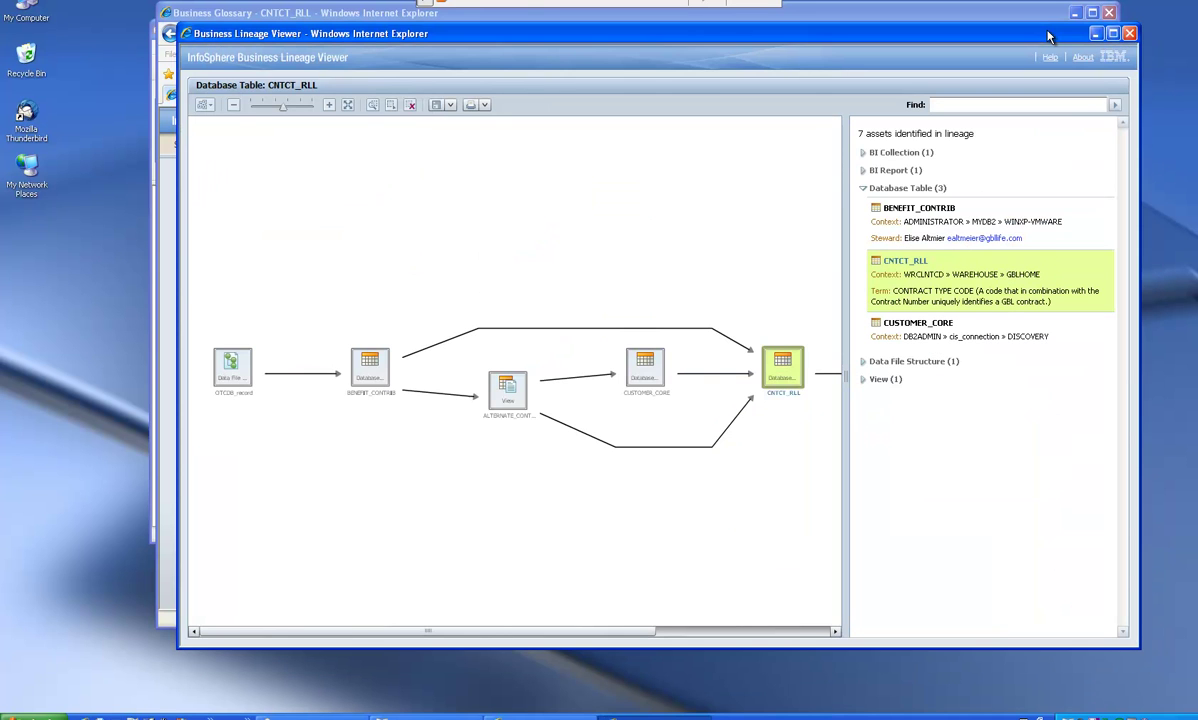